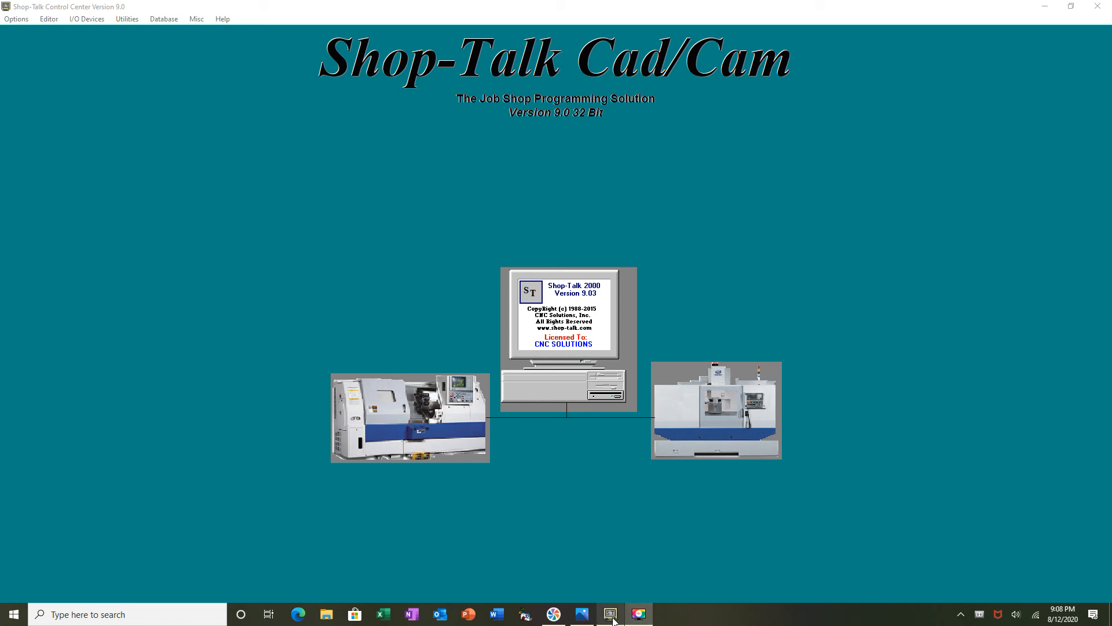
# Open the part drawing screenshot in Photos and examine its section dimensions, then return to the control center
pyautogui.moveTo(640, 620)
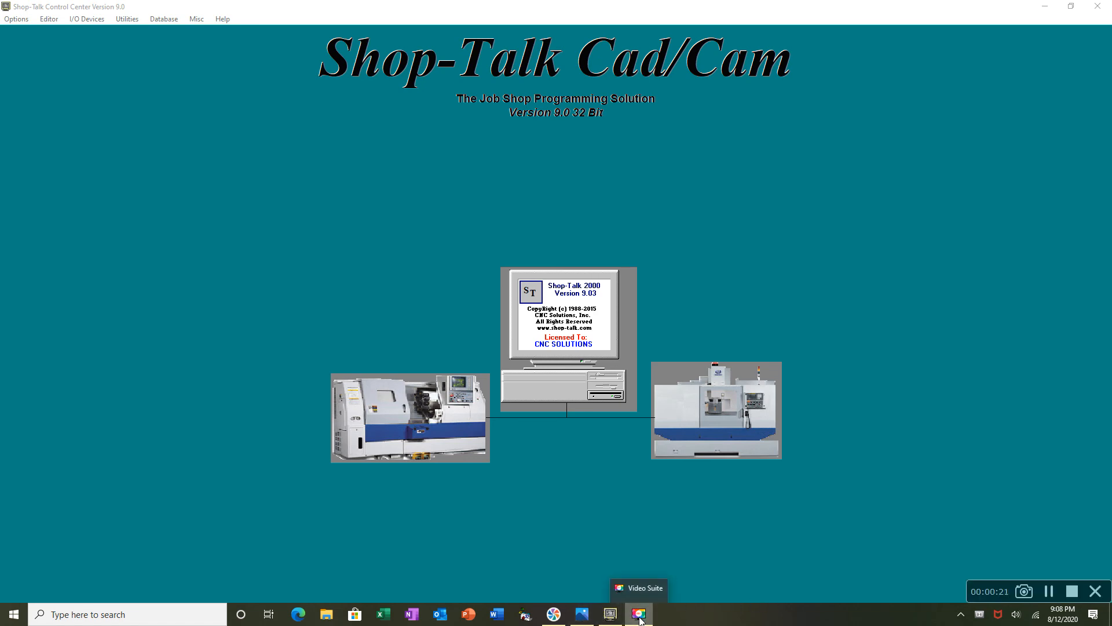
pyautogui.click(584, 612)
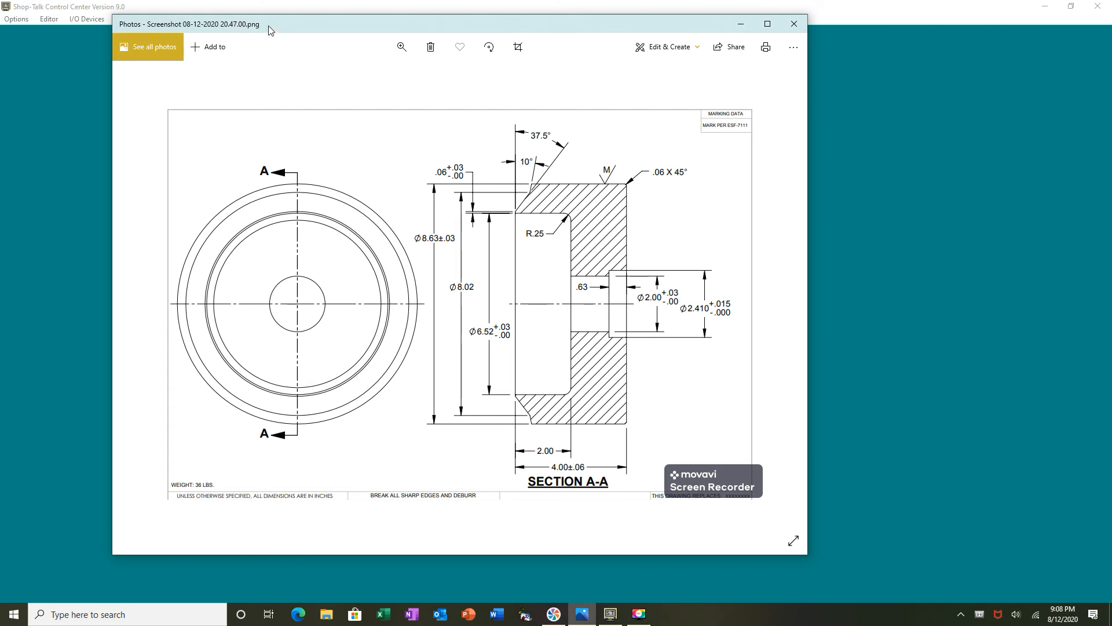
pyautogui.moveTo(268, 29); pyautogui.dragTo(158, 40)
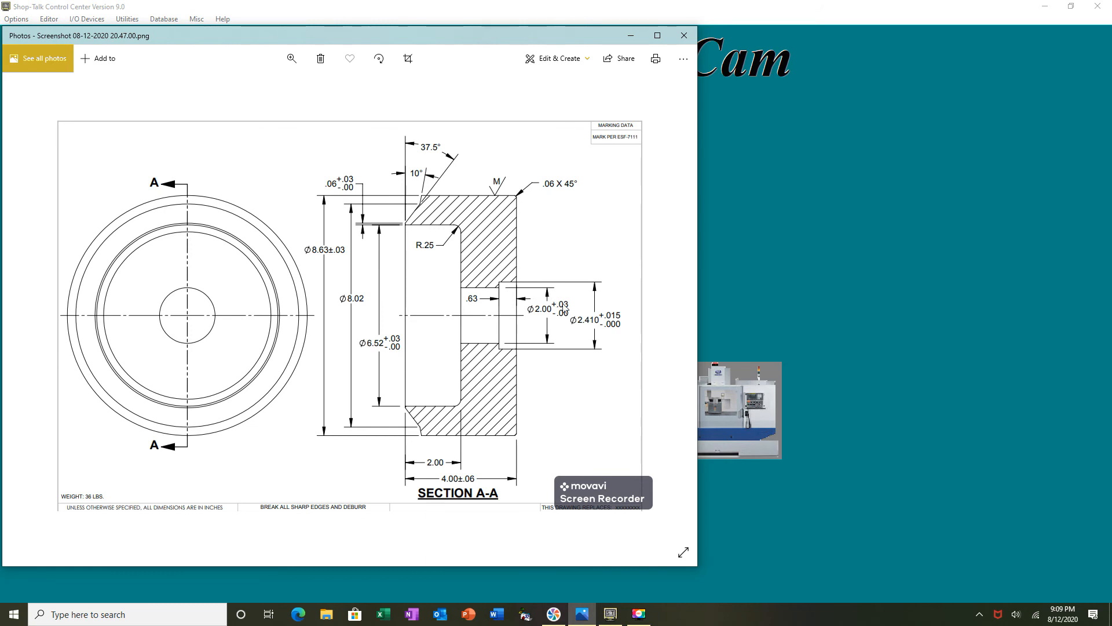
pyautogui.click(814, 312)
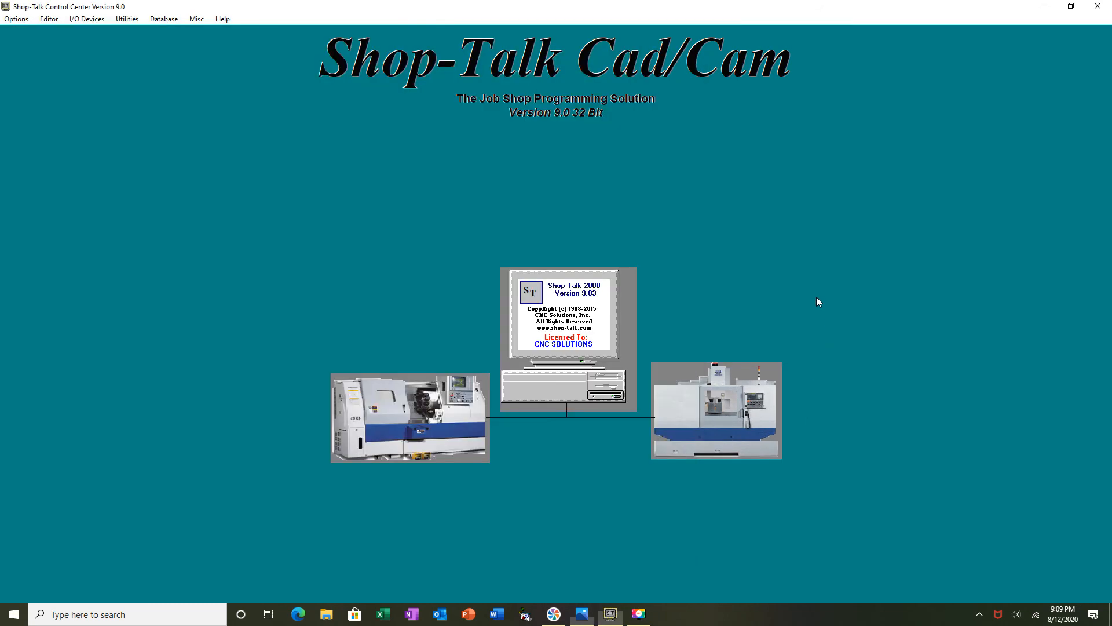
# Open the lathe module and start the Material definition, setting stick-out to 3 and chuck-on length to 1 after checking the drawing
pyautogui.click(429, 404)
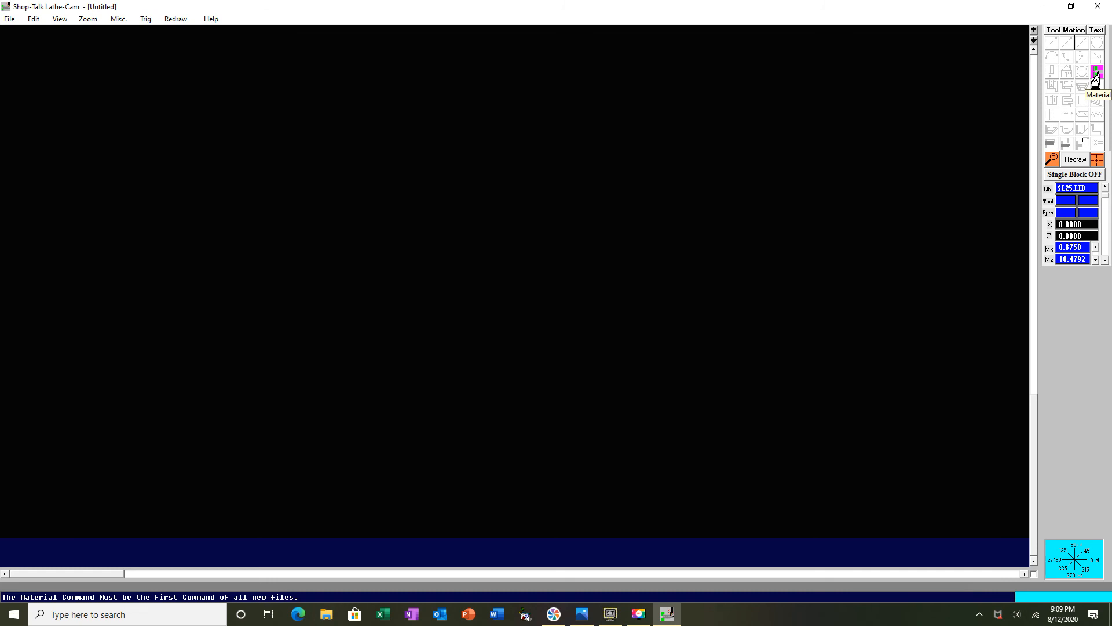
pyautogui.click(1096, 73)
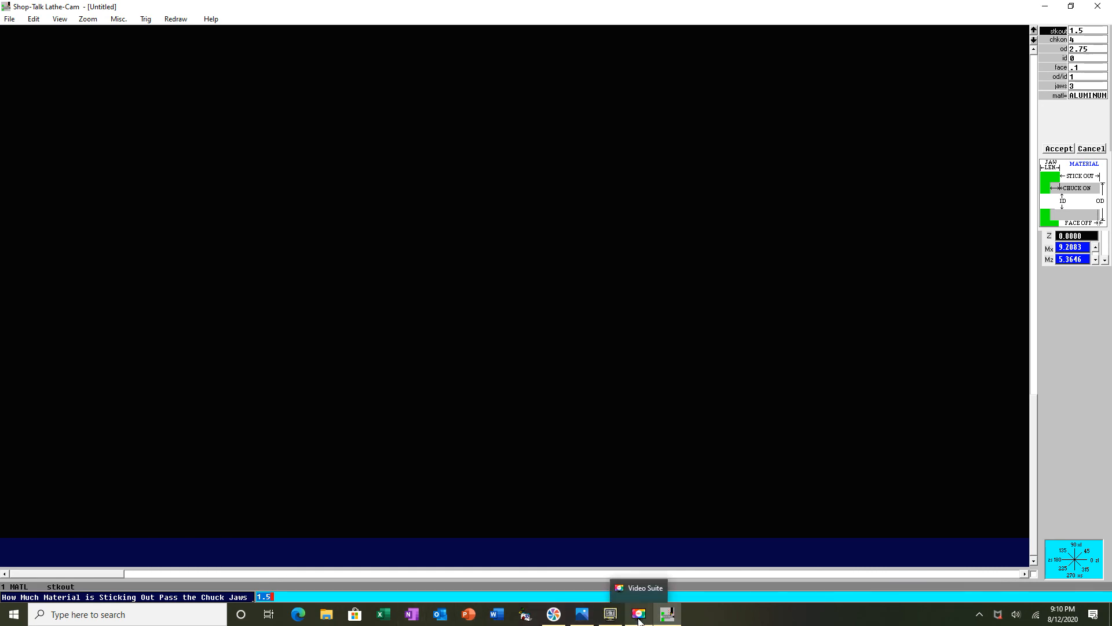
pyautogui.click(579, 621)
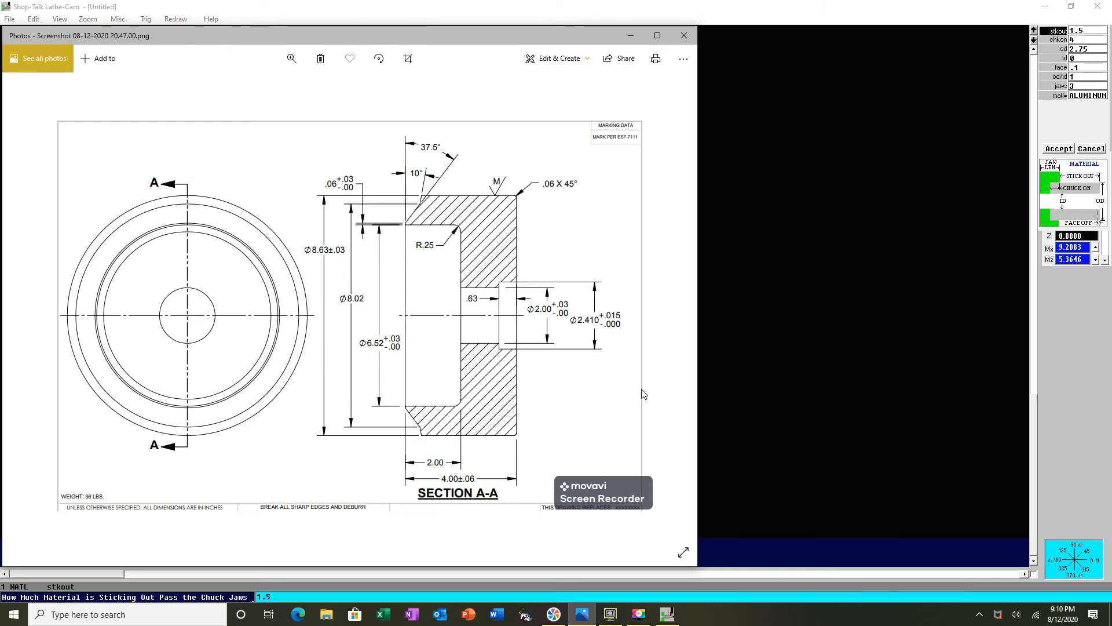
pyautogui.click(667, 614)
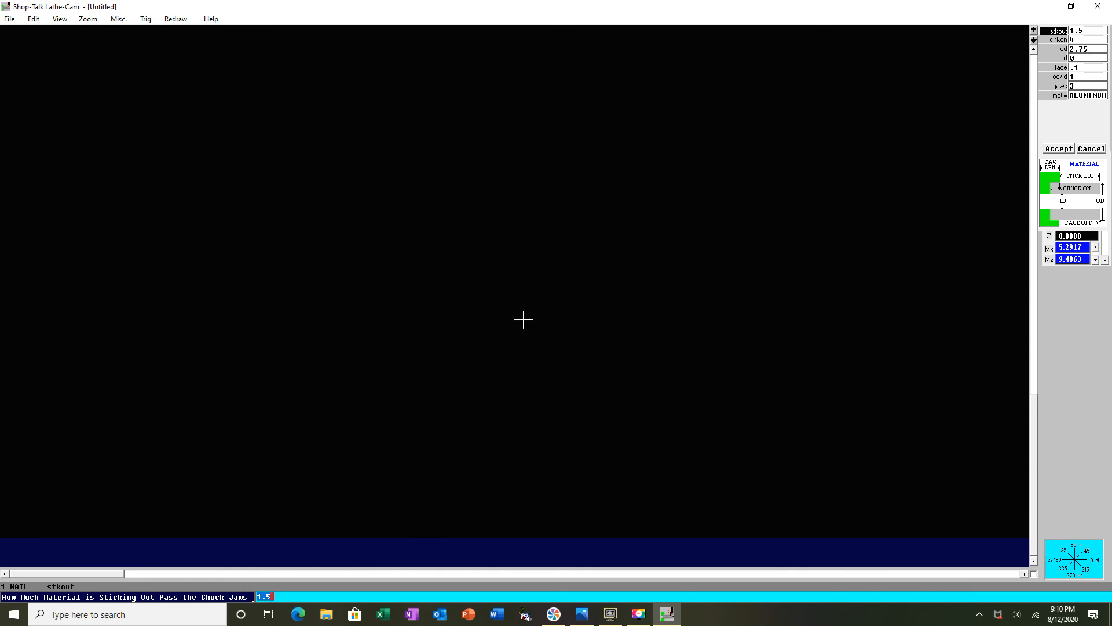
pyautogui.write('3')
pyautogui.press('Return')
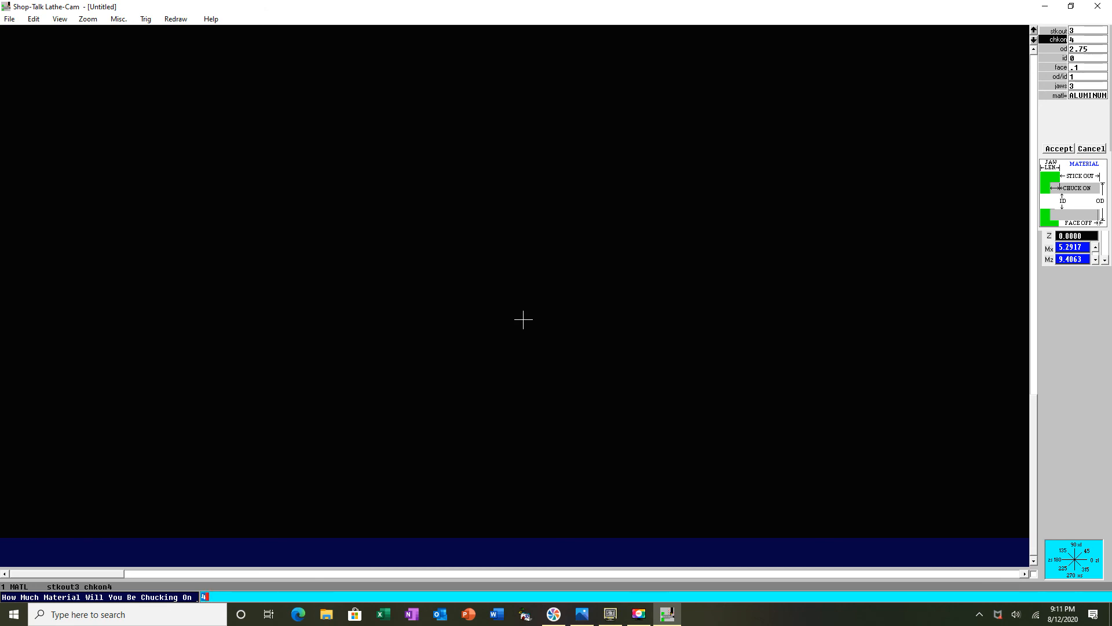
pyautogui.write('1')
pyautogui.press('Return')
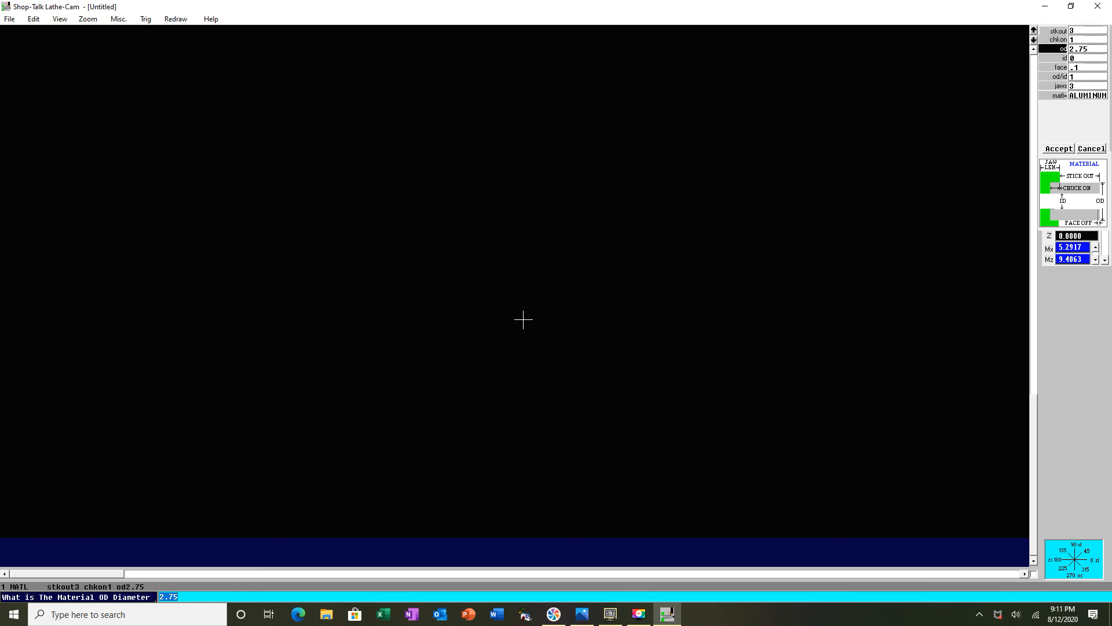
# Set the stock's outer diameter to 8.75, keeping the inner diameter at 0 and the face-off amount at .1
pyautogui.write('8.75')
pyautogui.press('Return')
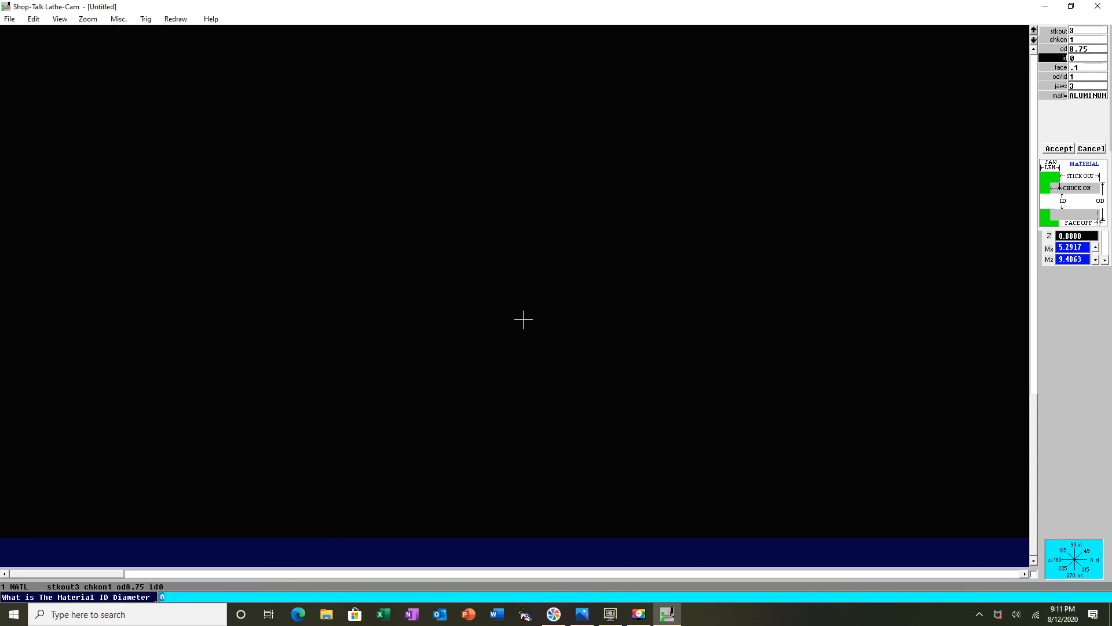
pyautogui.press('Return')
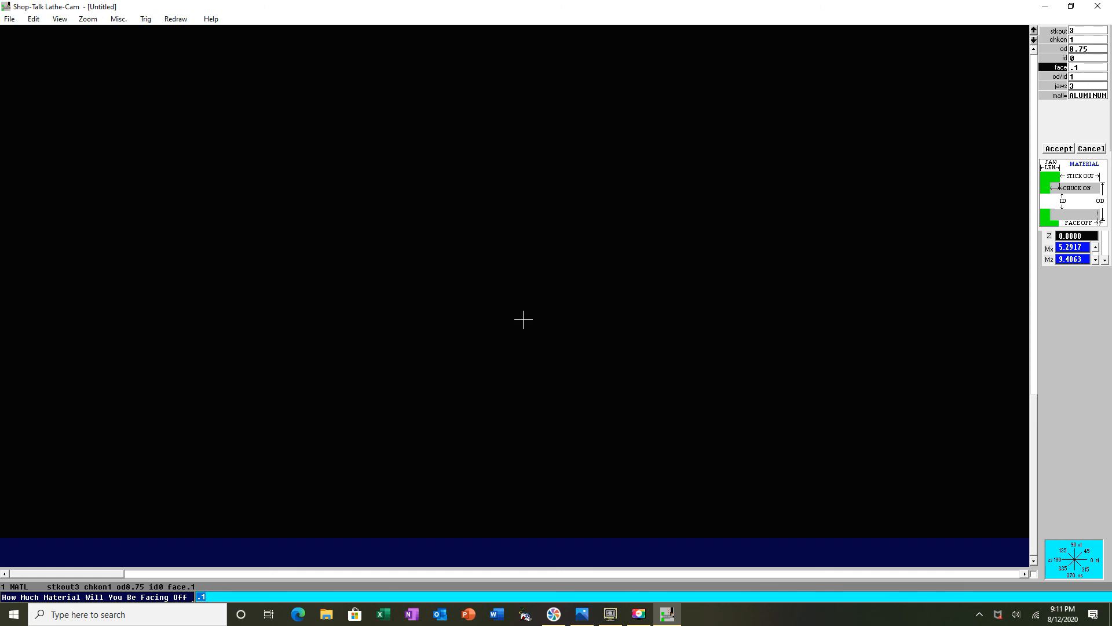
pyautogui.press('Return')
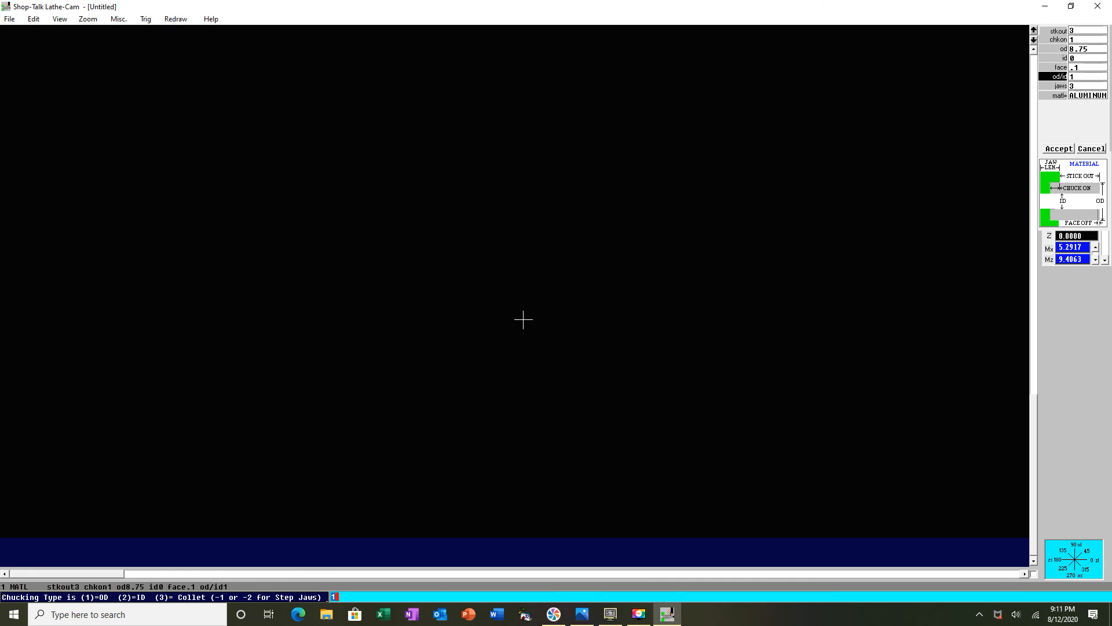
# Set the chucking type to -1 for OD step jaws, the jaw length to 2 and the material to 1018
pyautogui.write('1')
pyautogui.press('Return')
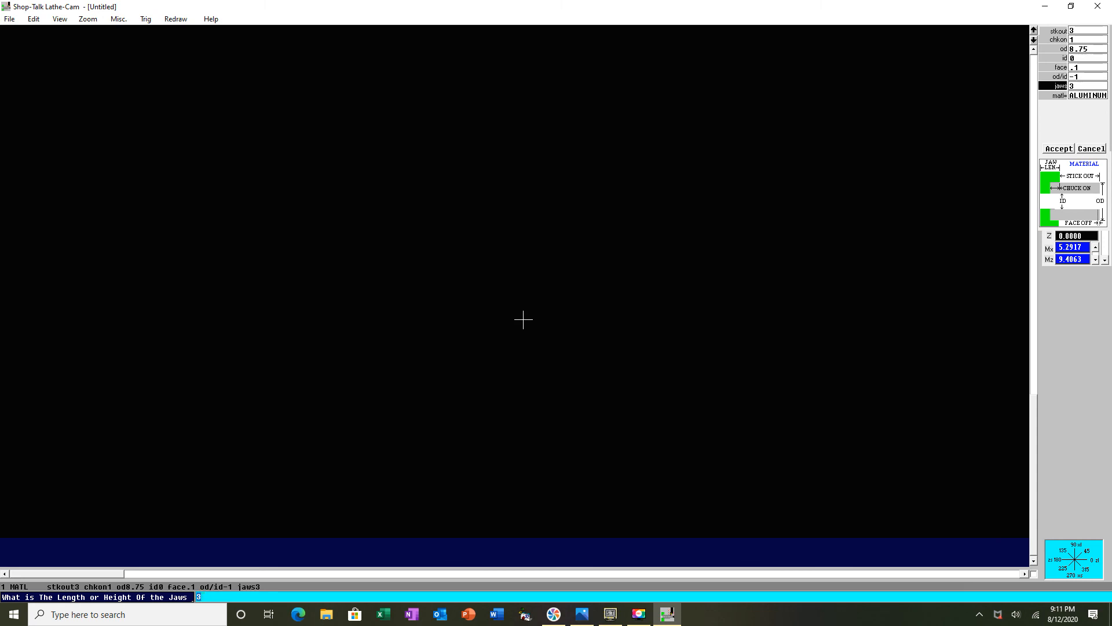
pyautogui.write('2')
pyautogui.press('Return')
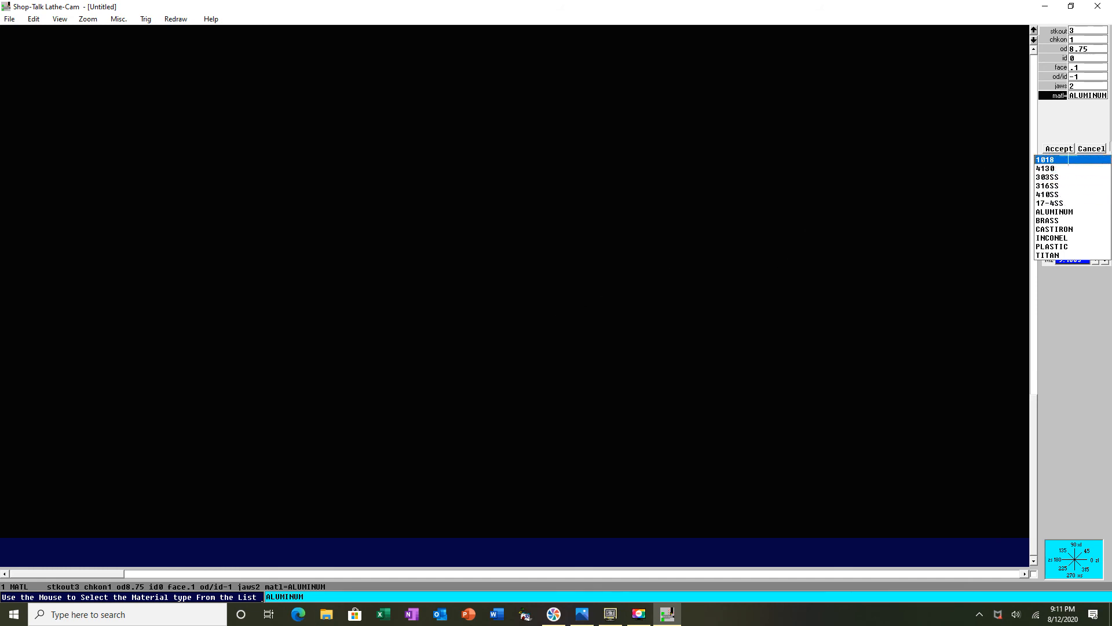
pyautogui.click(1060, 160)
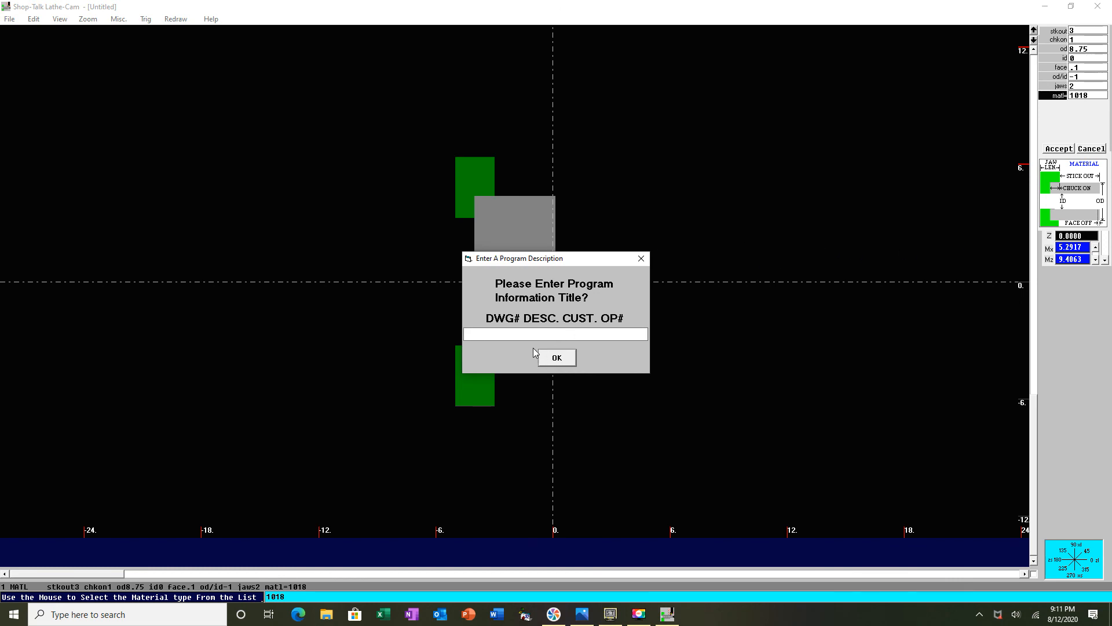
# Title the program SAMPLE TUTORIAL PROGRAM OP-1
pyautogui.click(504, 332)
pyautogui.press('BackSpace')
pyautogui.write('rogram op-1')
pyautogui.press('Return')
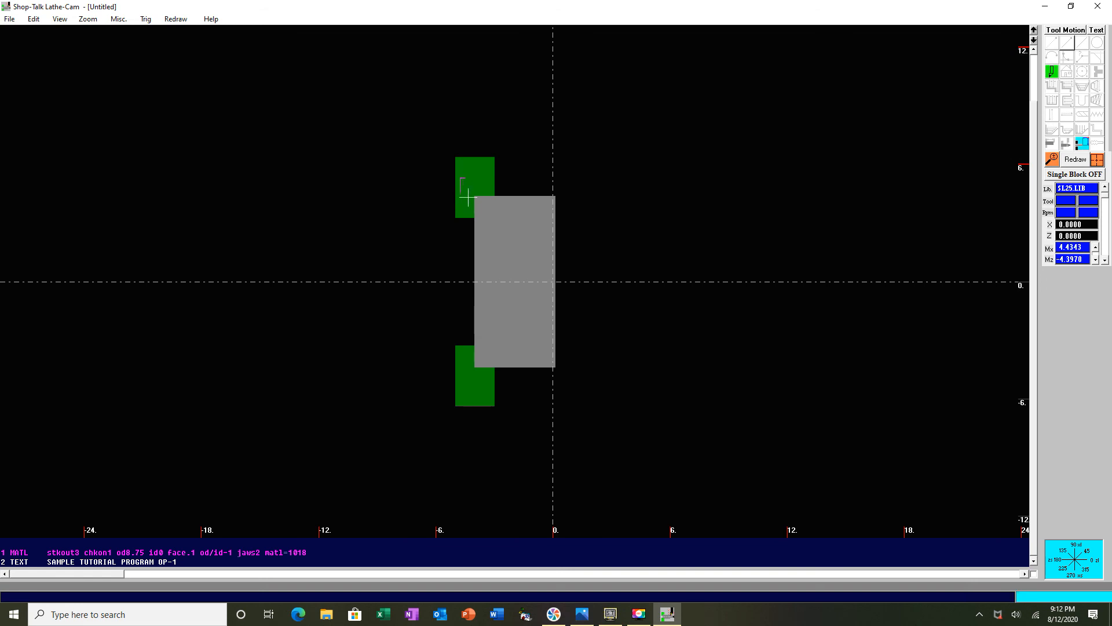
pyautogui.click(619, 378)
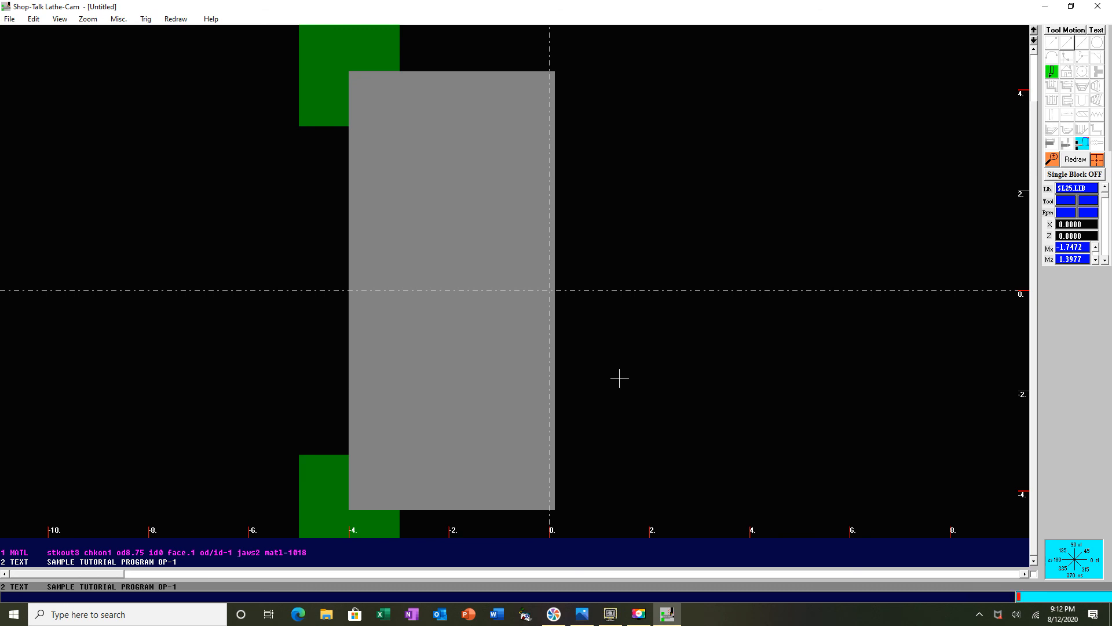
pyautogui.click(1052, 162)
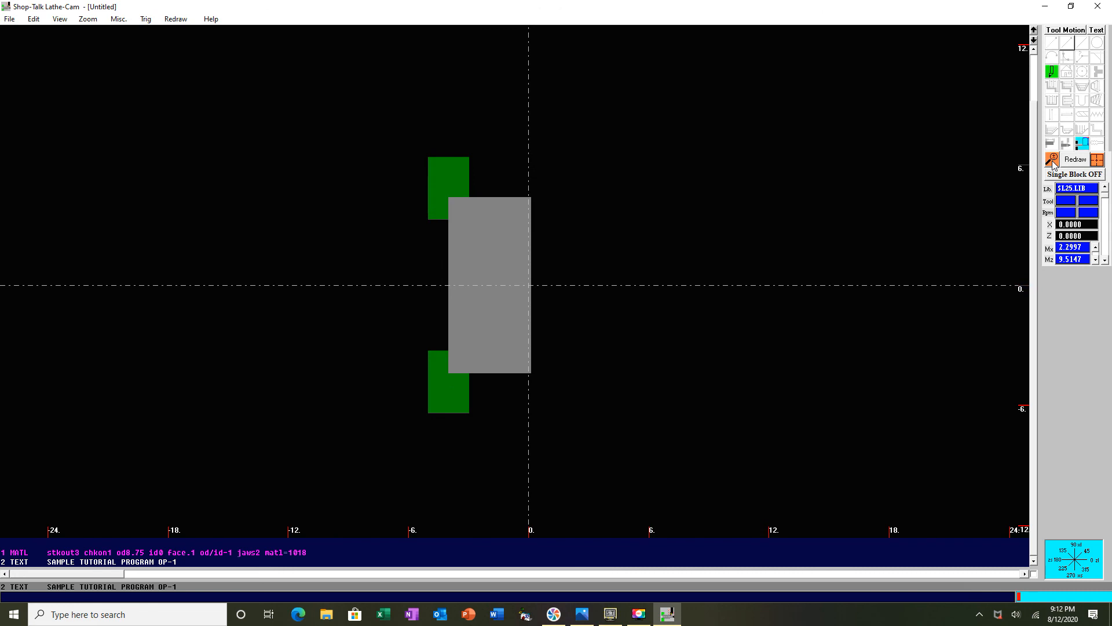
pyautogui.click(1053, 162)
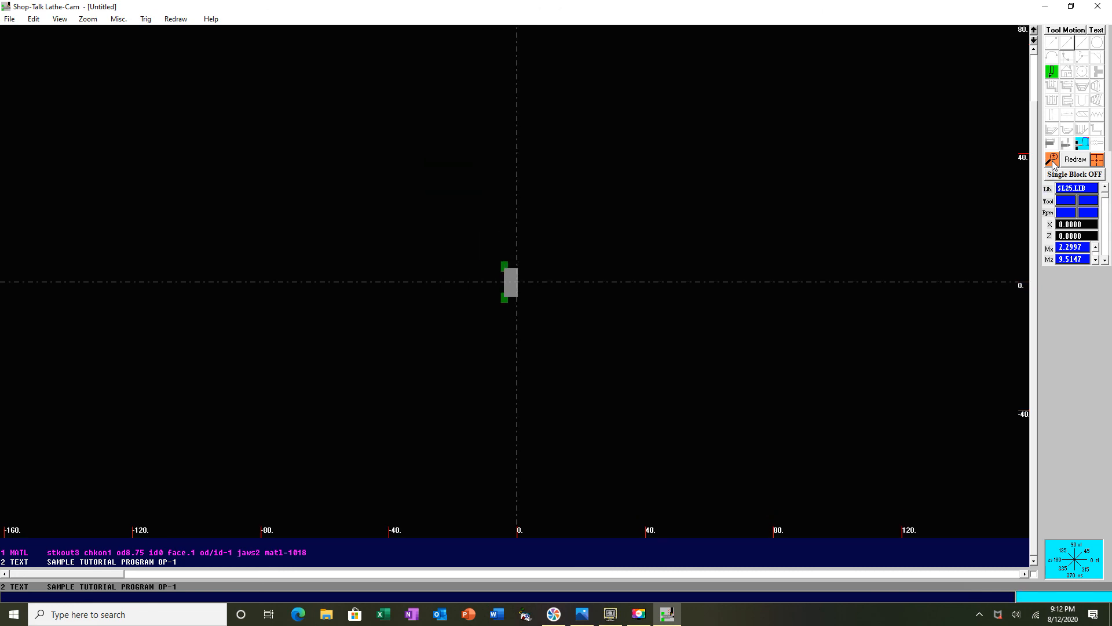
pyautogui.click(1052, 163)
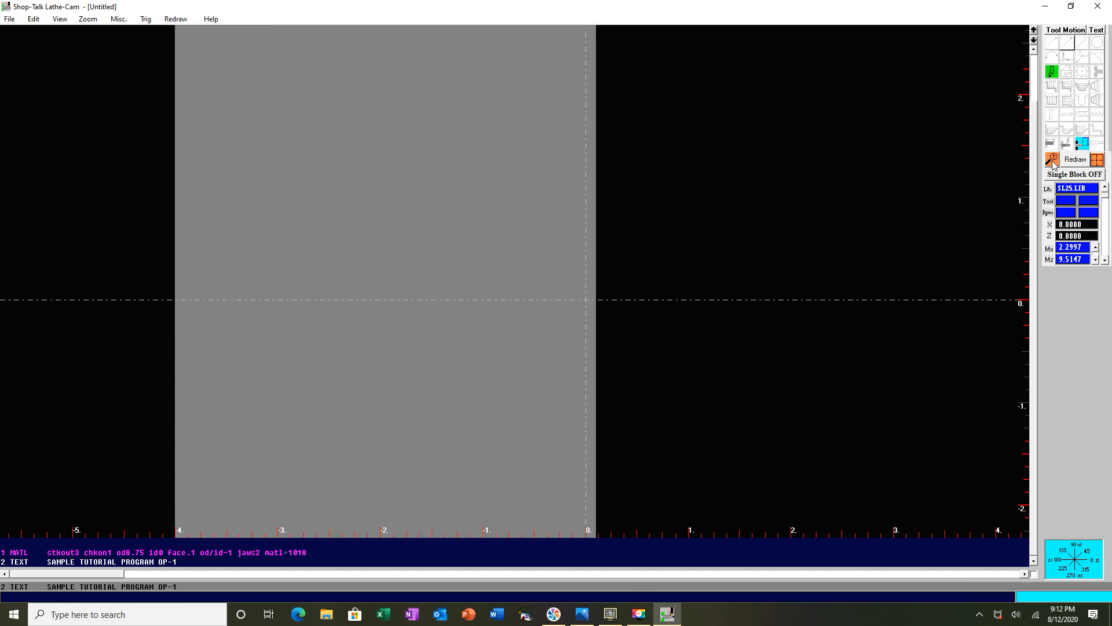
pyautogui.click(1052, 163)
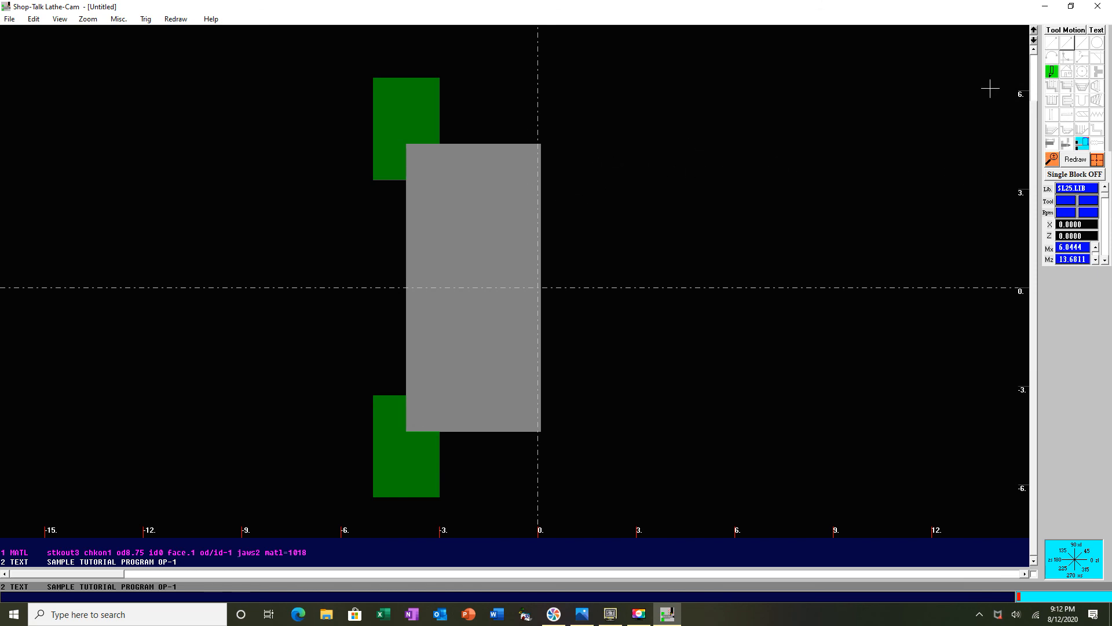
# Add a tool change using the OD CNMG tool RH 80 ROUGH with .031 radius from the SL25.LIB library
pyautogui.click(1052, 71)
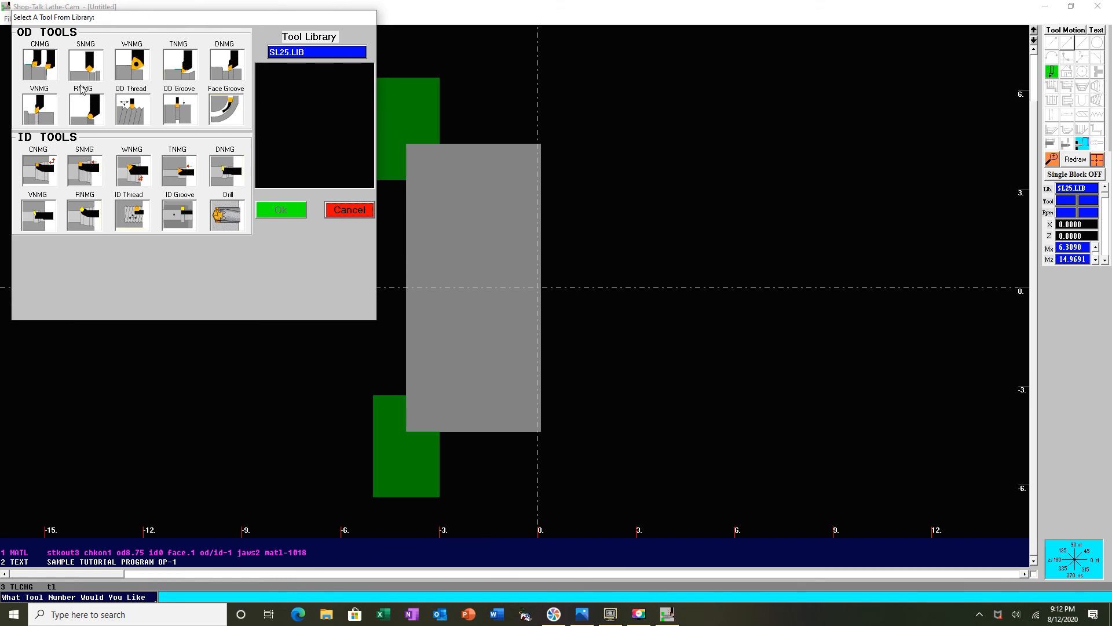
pyautogui.click(49, 71)
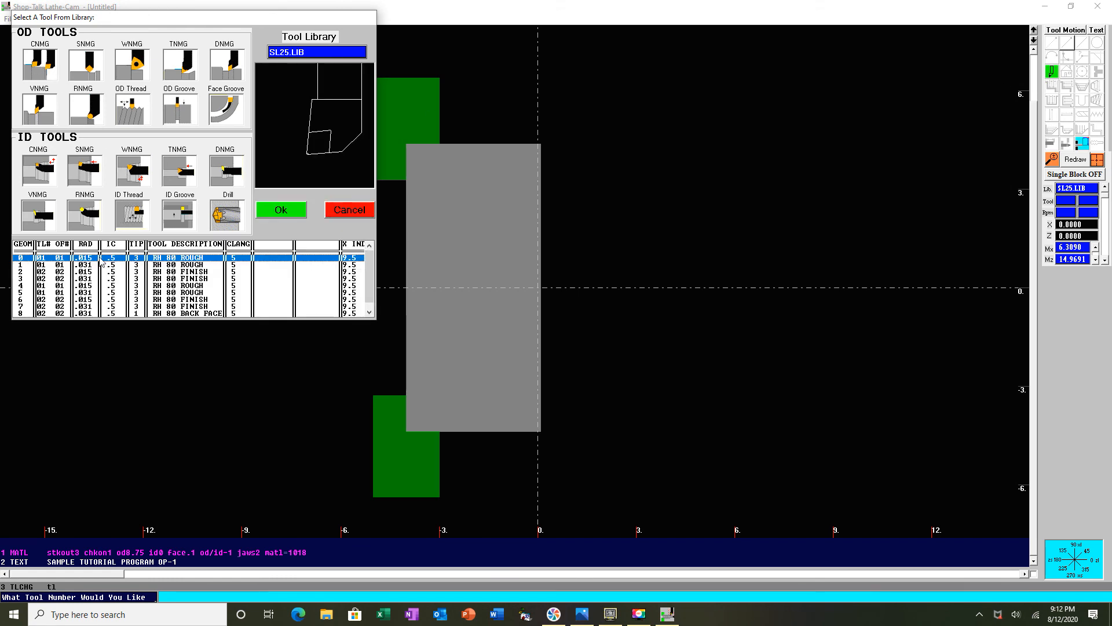
pyautogui.click(91, 265)
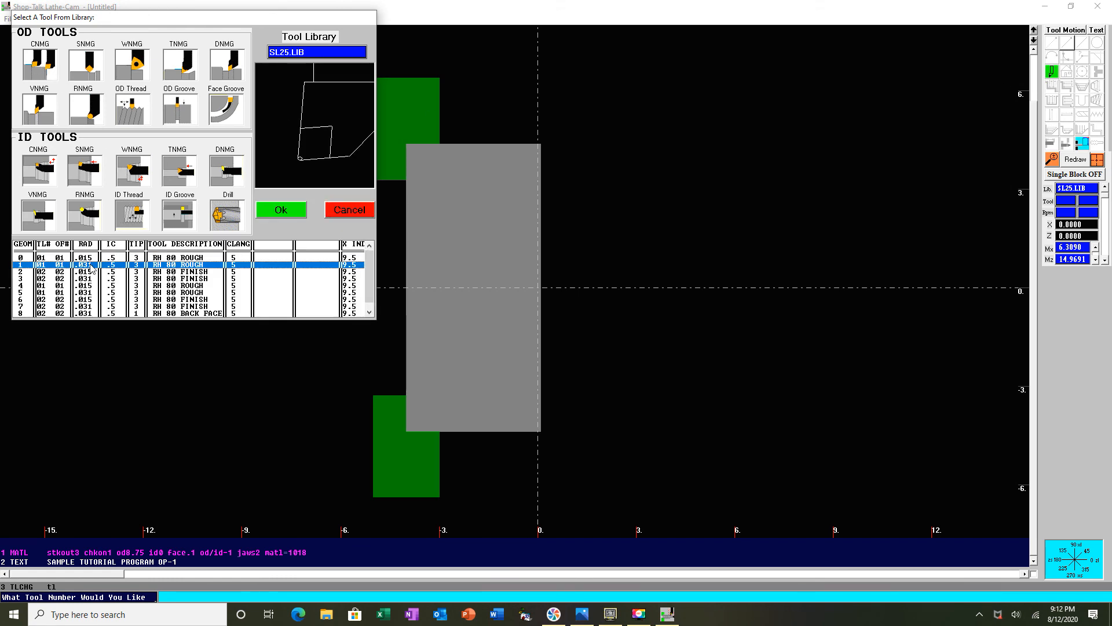
pyautogui.click(290, 212)
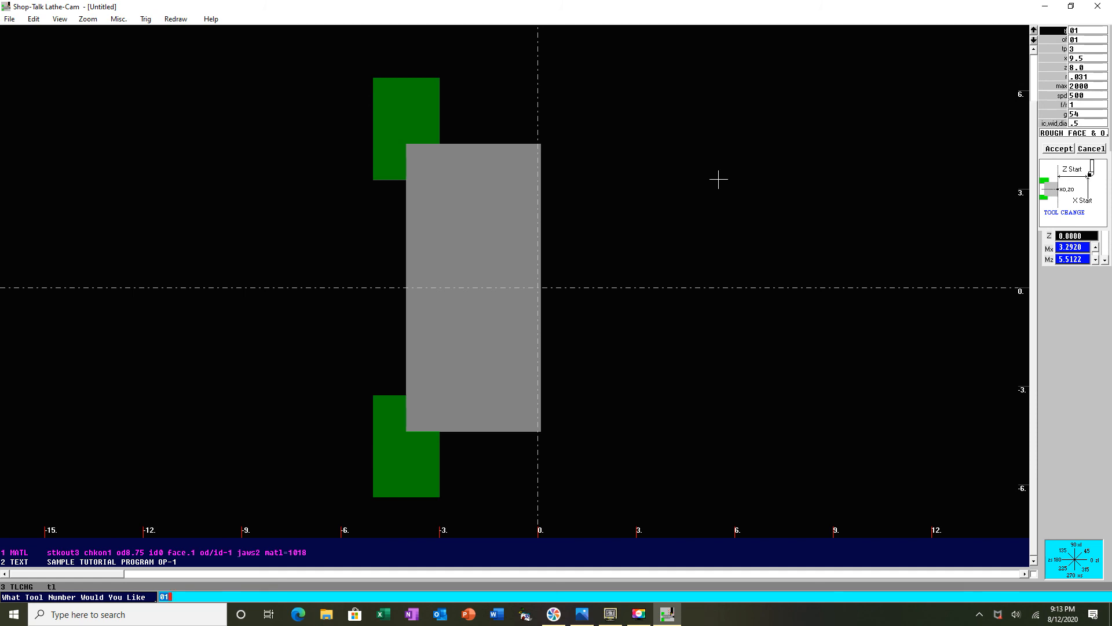
# Keep tool 01, offset 01 and tip 3, and set the tool change start position to X 10 and Z 8
pyautogui.press('Return')
pyautogui.press('Return')
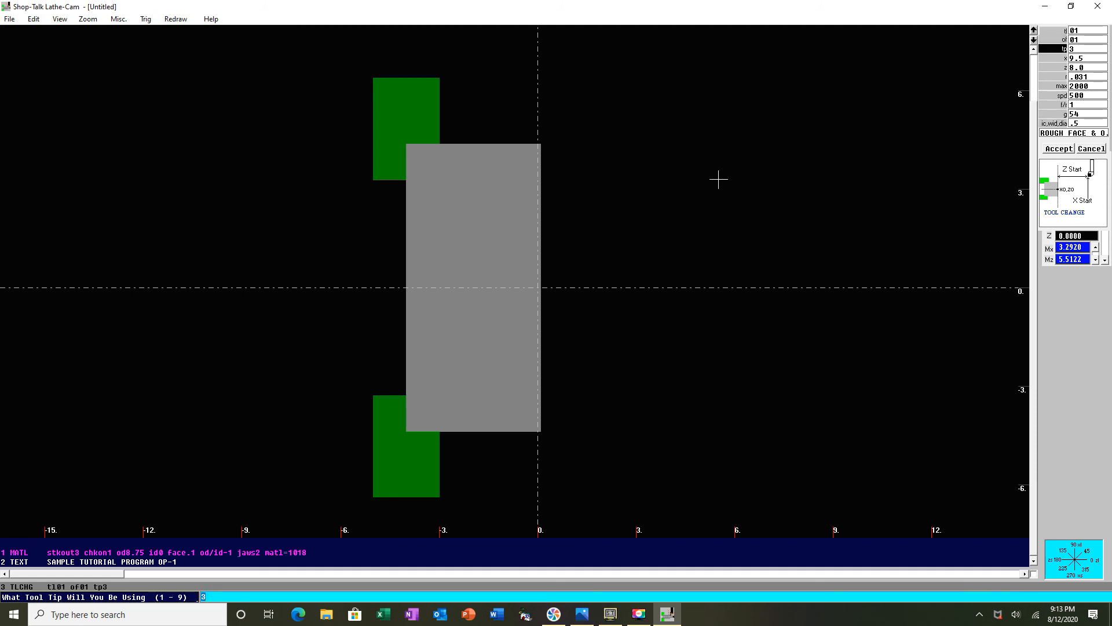
pyautogui.press('Return')
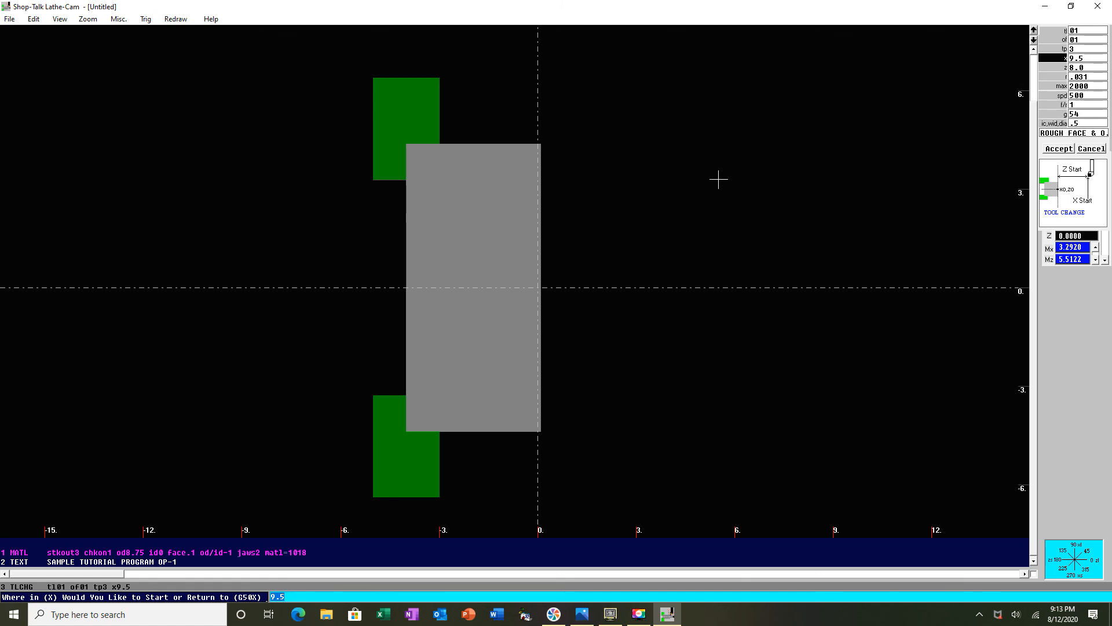
pyautogui.write('10')
pyautogui.press('Return')
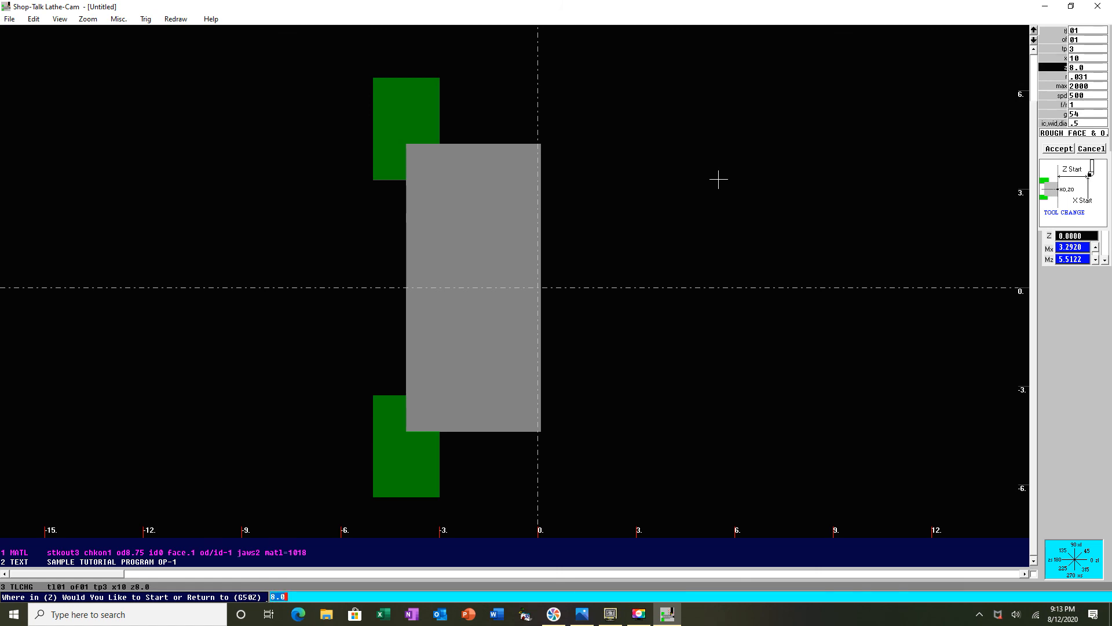
pyautogui.write('8')
pyautogui.press('Return')
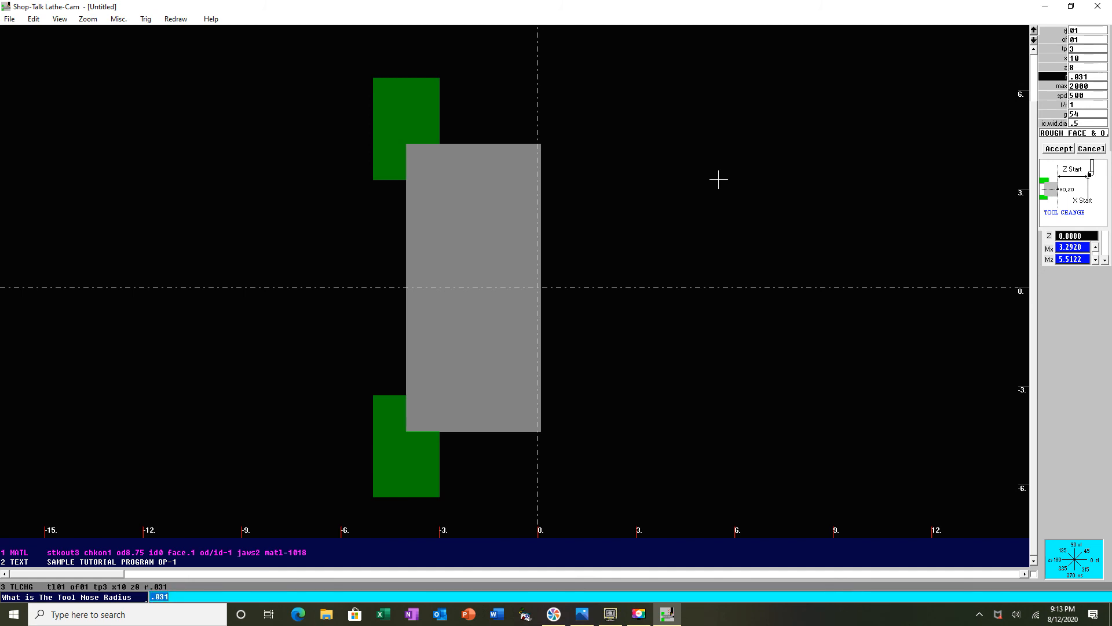
# Keep the .031 nose radius, set the maximum spindle speed to 1000, and accept speed 500, forward direction, work offset 54 and insert size .5
pyautogui.press('Return')
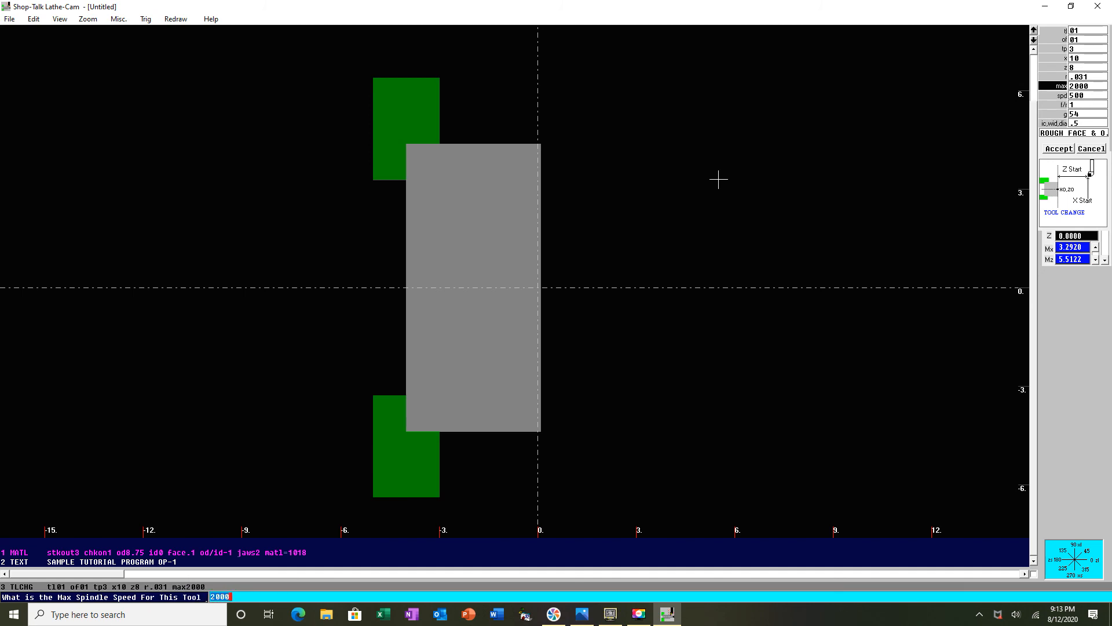
pyautogui.write('1000')
pyautogui.press('Return')
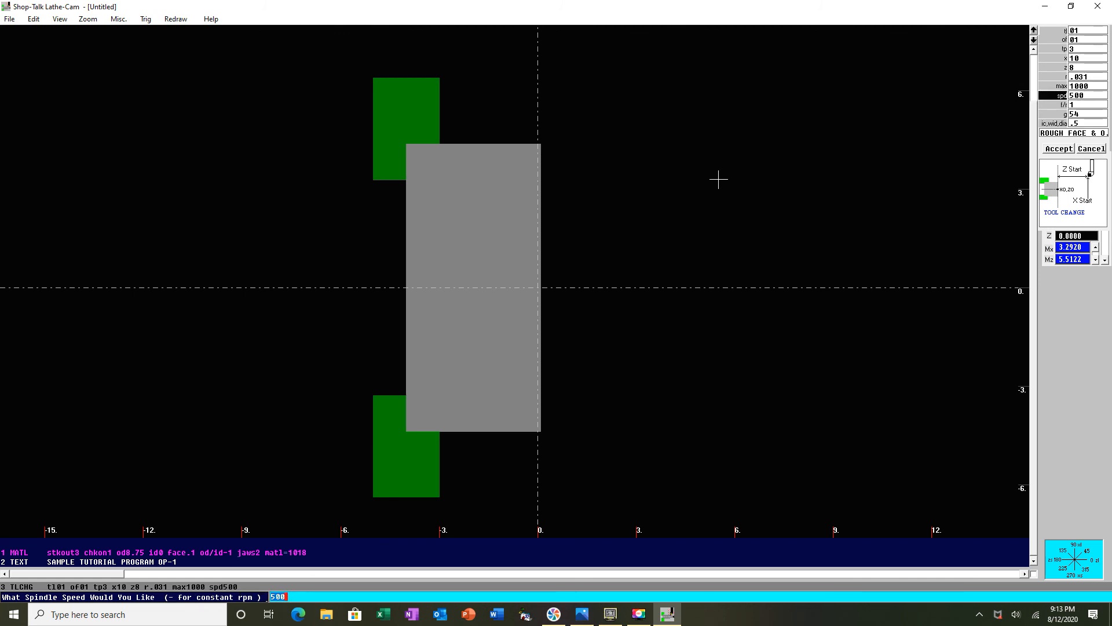
pyautogui.press('Return')
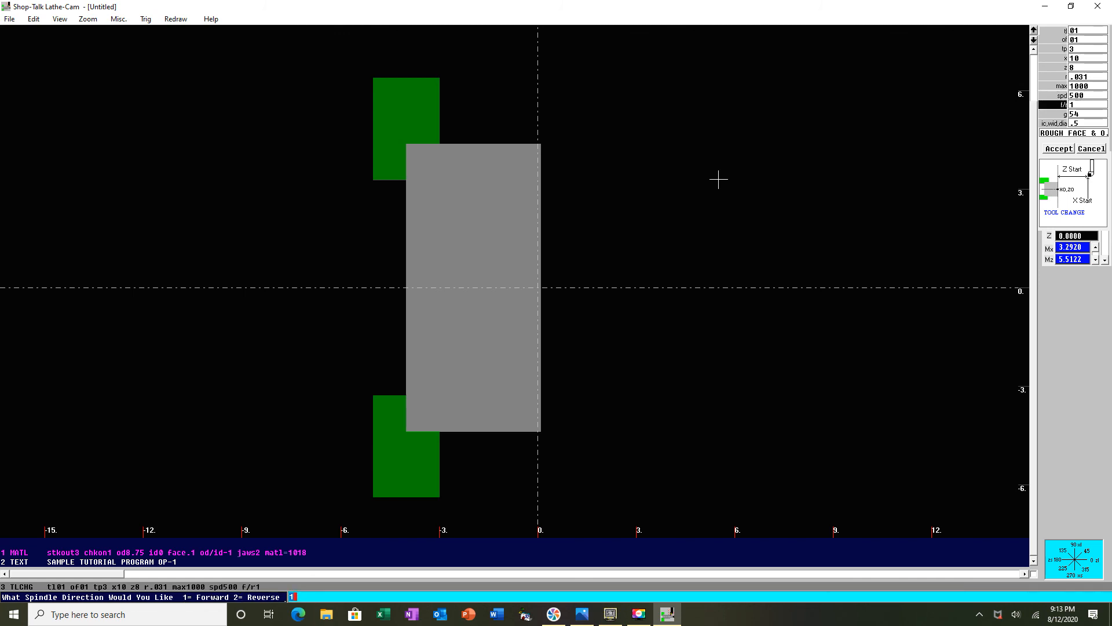
pyautogui.press('Return')
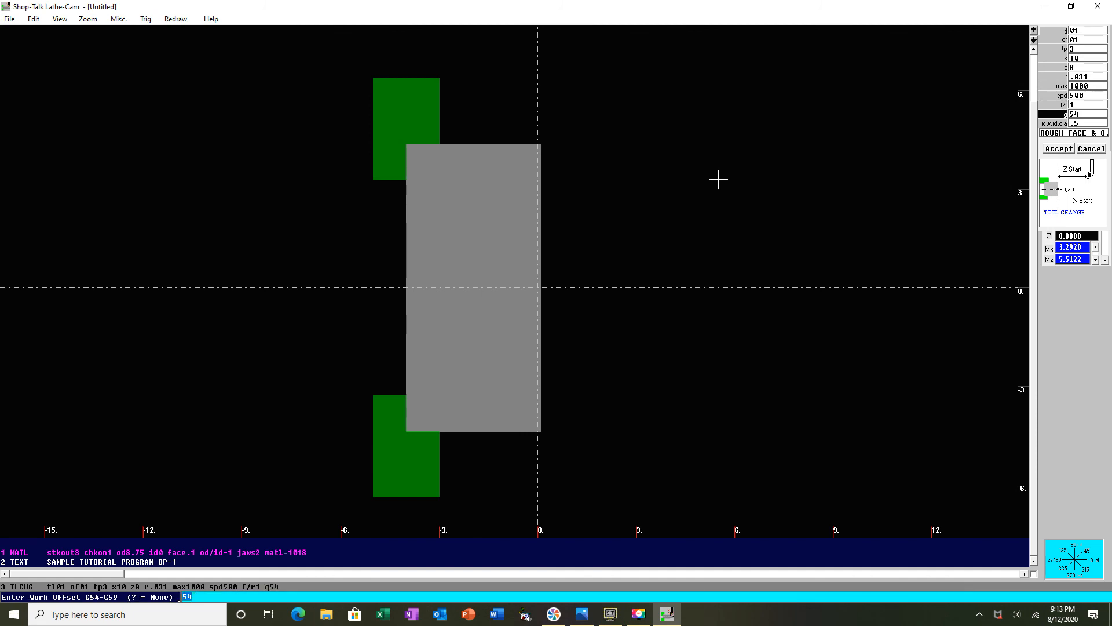
pyautogui.press('Return')
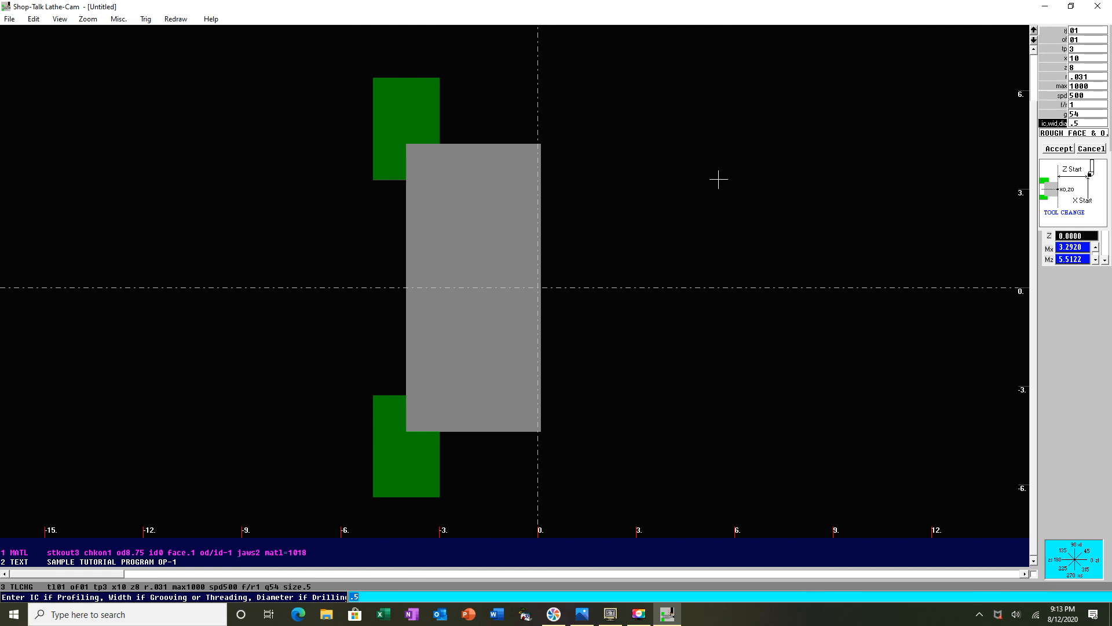
pyautogui.press('Return')
pyautogui.press('Return')
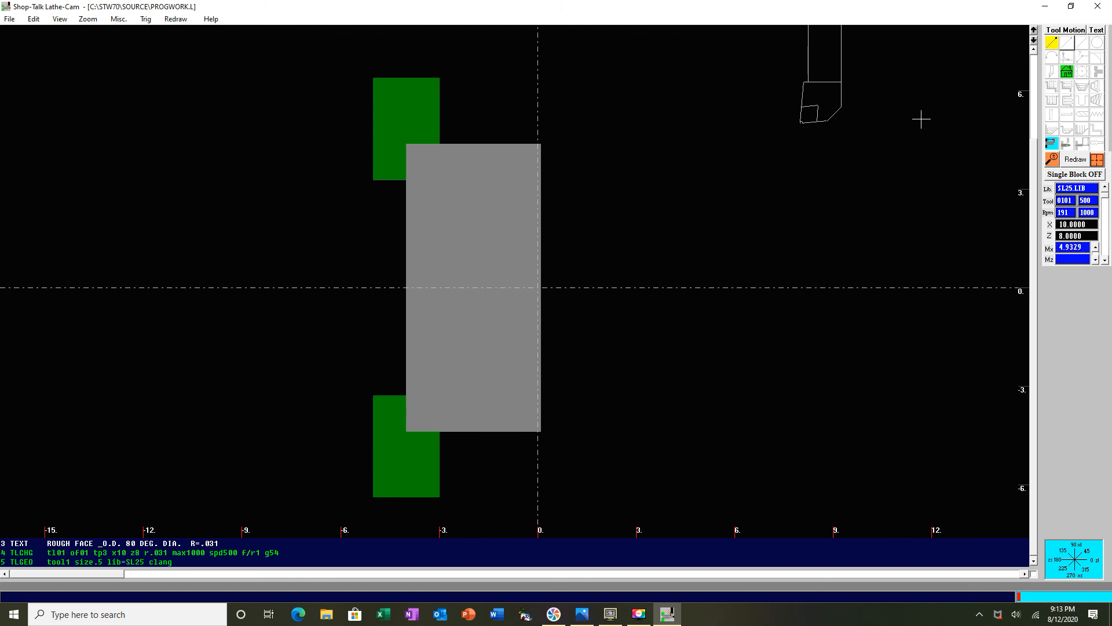
# Add a rapid move that brings the roughing tool to X 8.9 and Z 1
pyautogui.click(1049, 50)
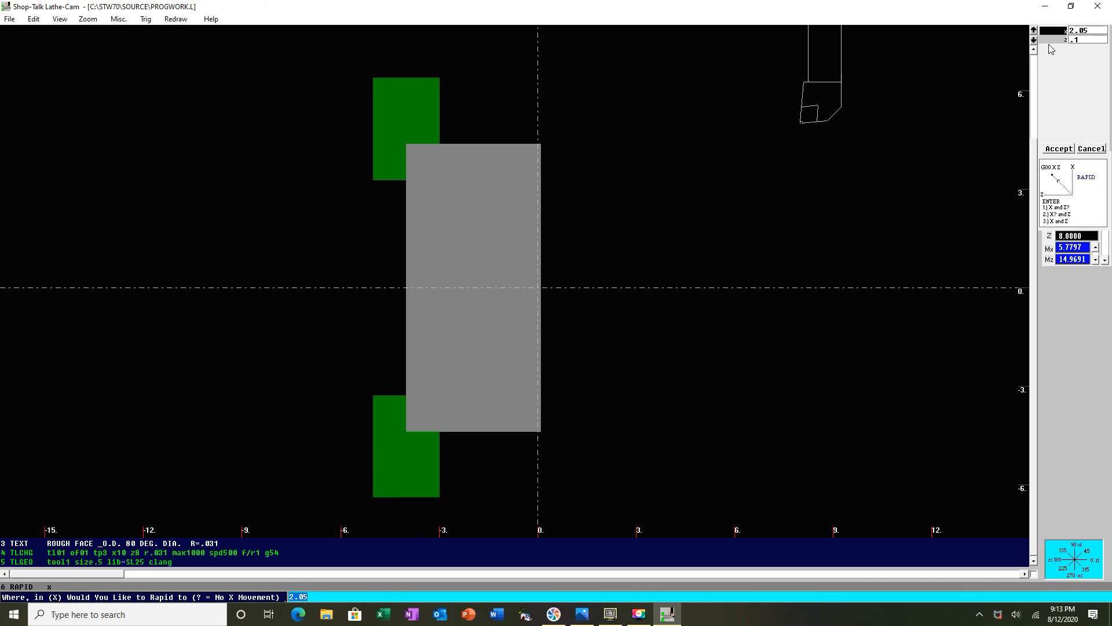
pyautogui.write('8.9')
pyautogui.press('Return')
pyautogui.write('1')
pyautogui.press('Return')
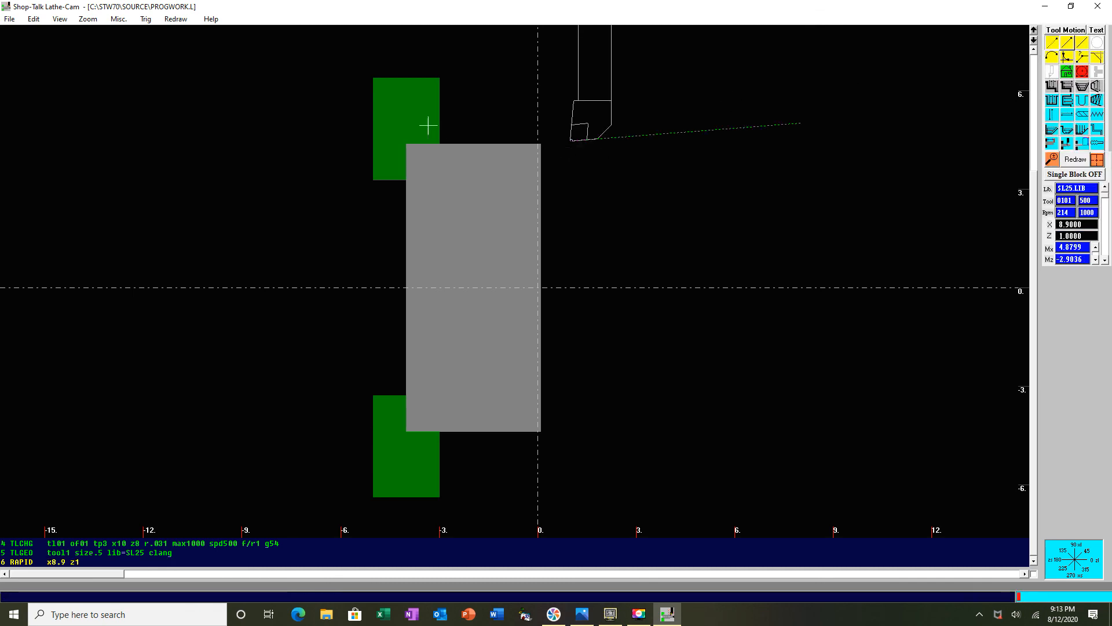
# Add a second rapid move to Z .1, keeping X at 8.9
pyautogui.moveTo(420, 86); pyautogui.dragTo(628, 198)
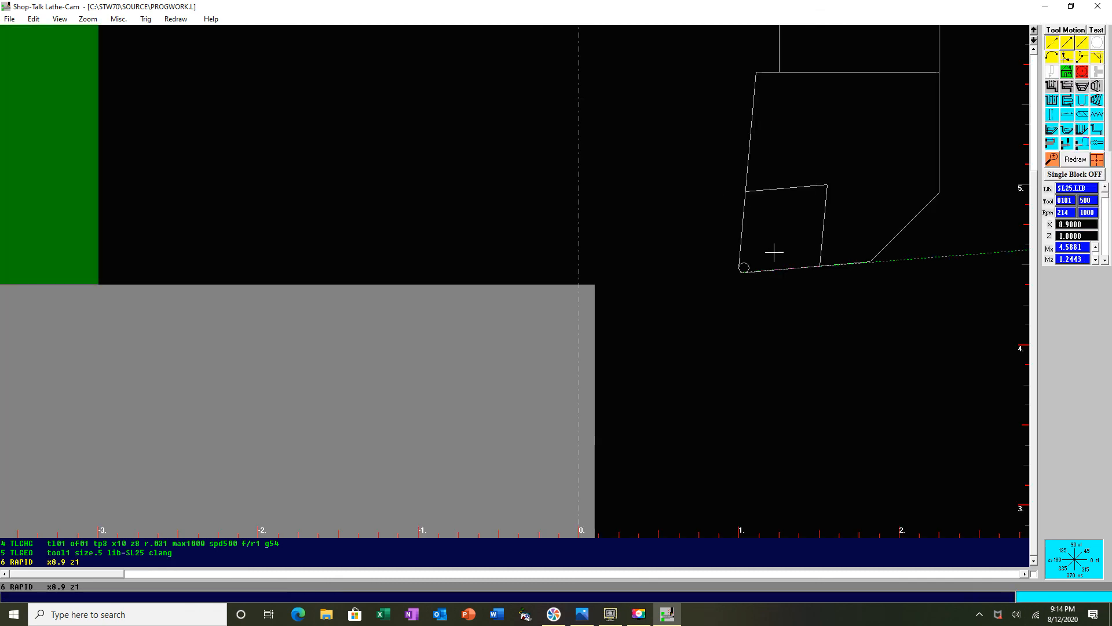
pyautogui.click(1050, 46)
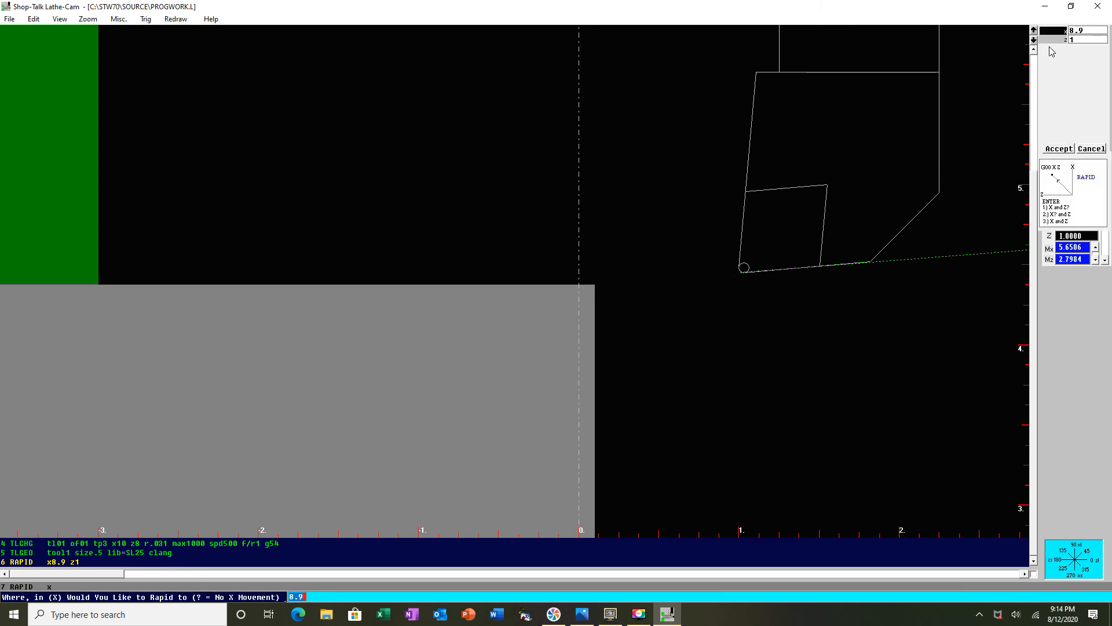
pyautogui.press('Return')
pyautogui.write('.1')
pyautogui.press('Return')
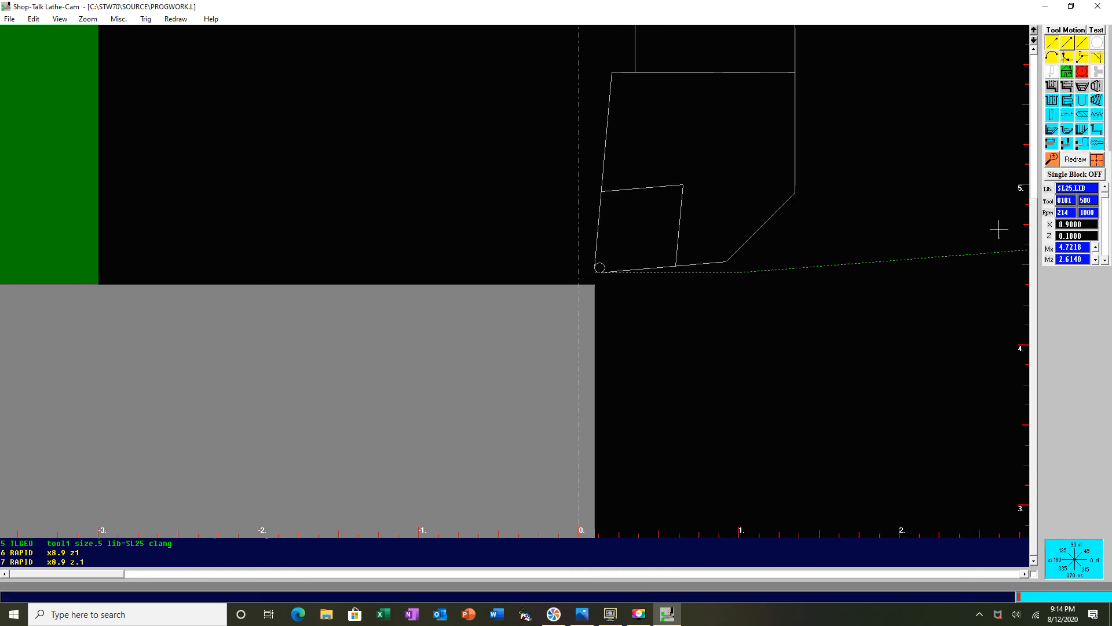
# Start a quick face cycle with canned-cycle output, facing to X 0 and Z 0 with 0 X stock
pyautogui.click(1058, 161)
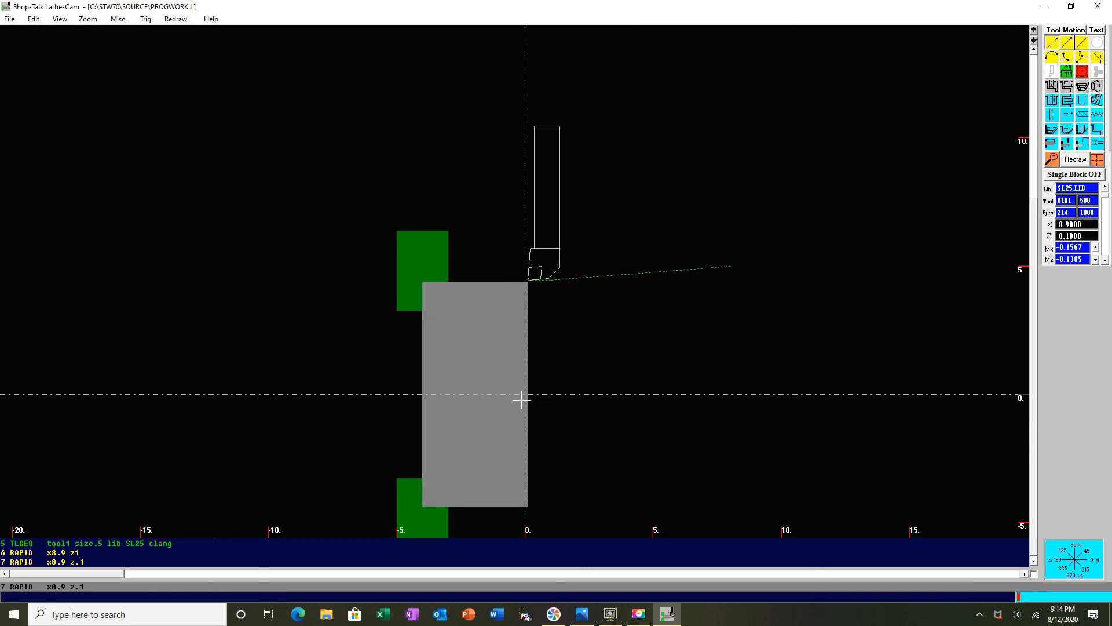
pyautogui.click(1051, 125)
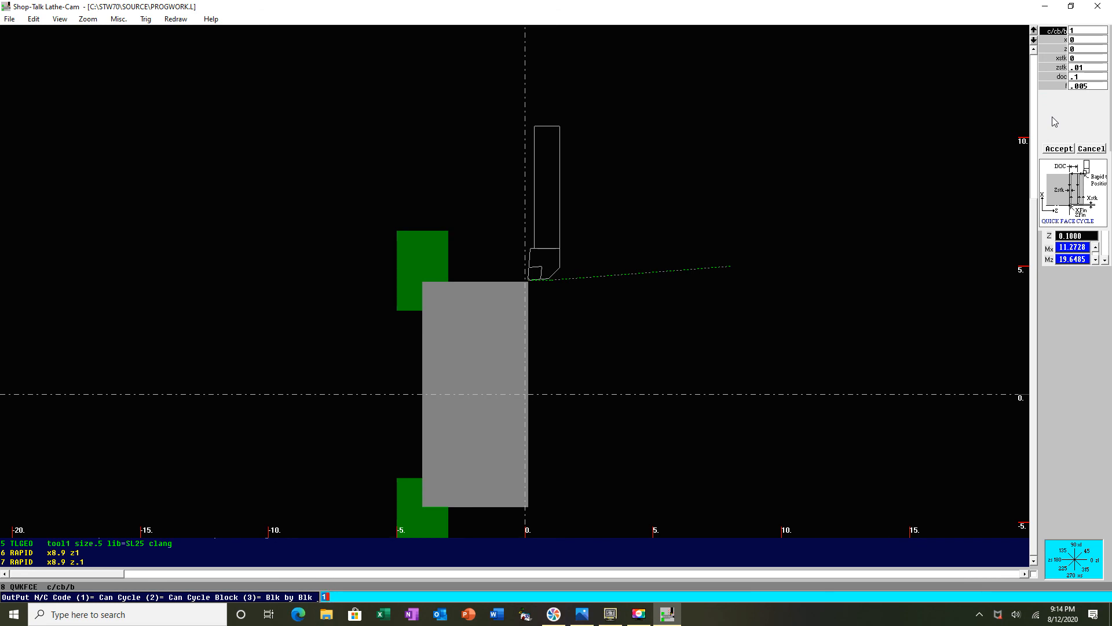
pyautogui.press('Return')
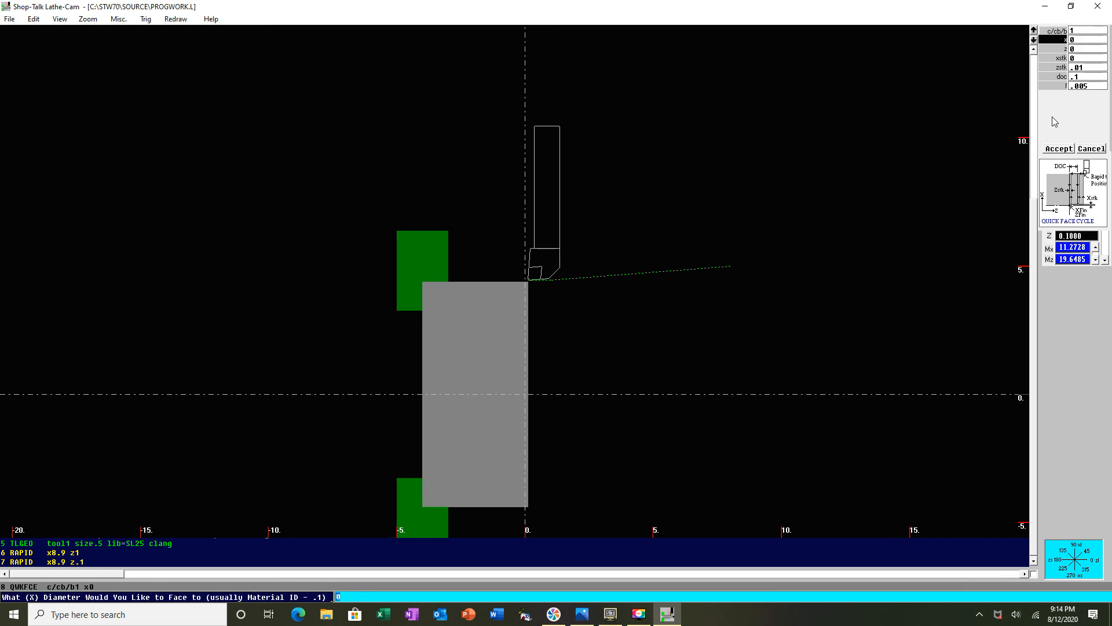
pyautogui.press('Return')
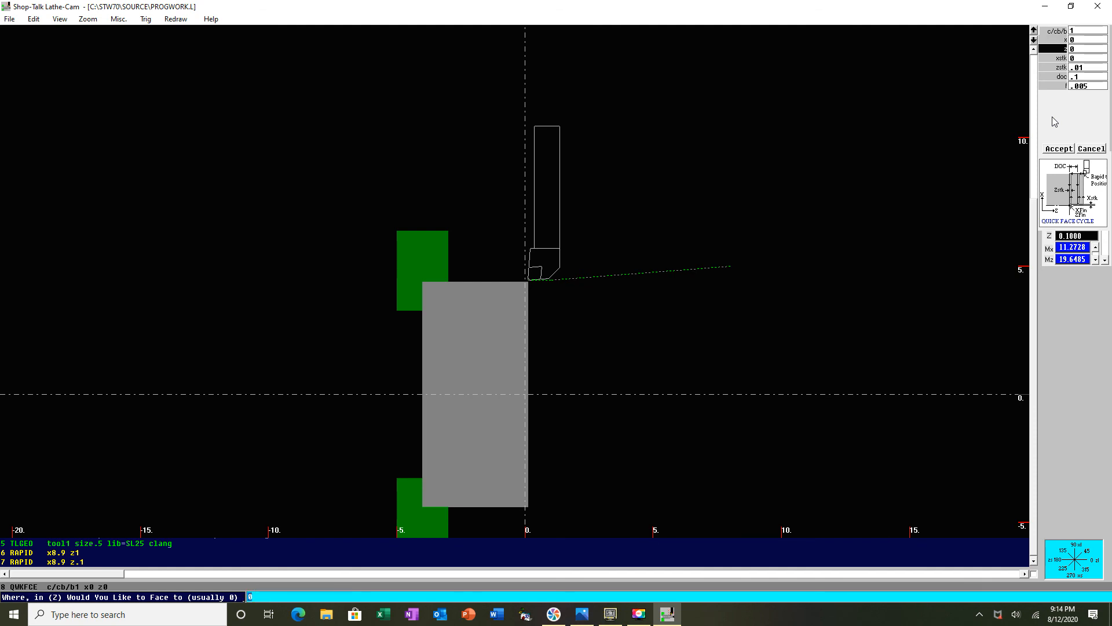
pyautogui.press('Return')
pyautogui.press('Return')
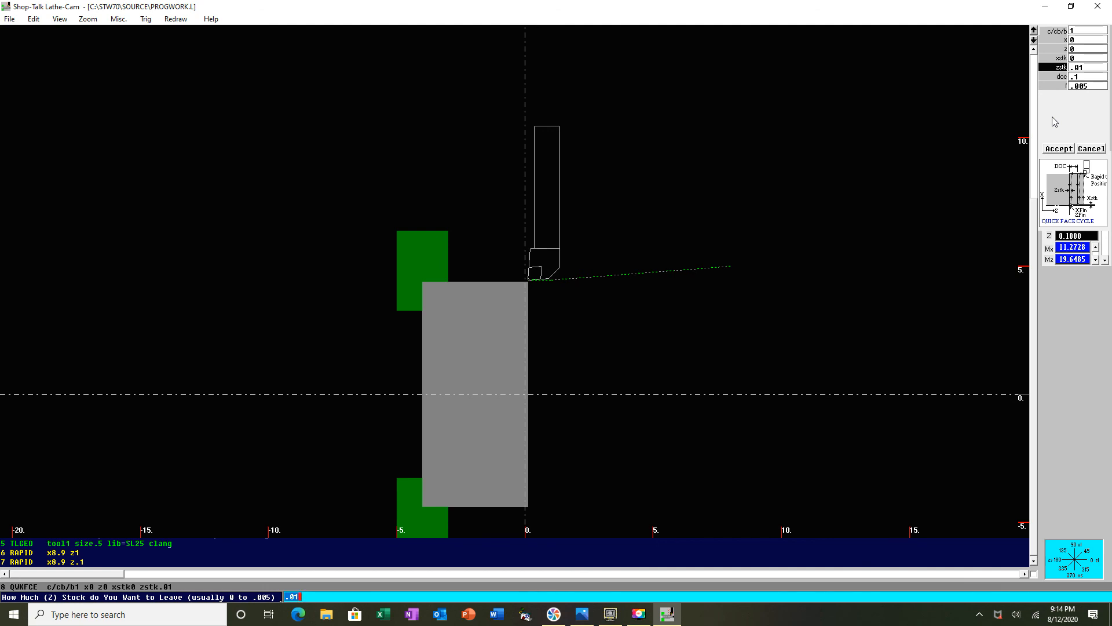
# Set the face cycle's Z stock to .005, depth of cut to .1 and feed rate to .01
pyautogui.write('.005')
pyautogui.press('Return')
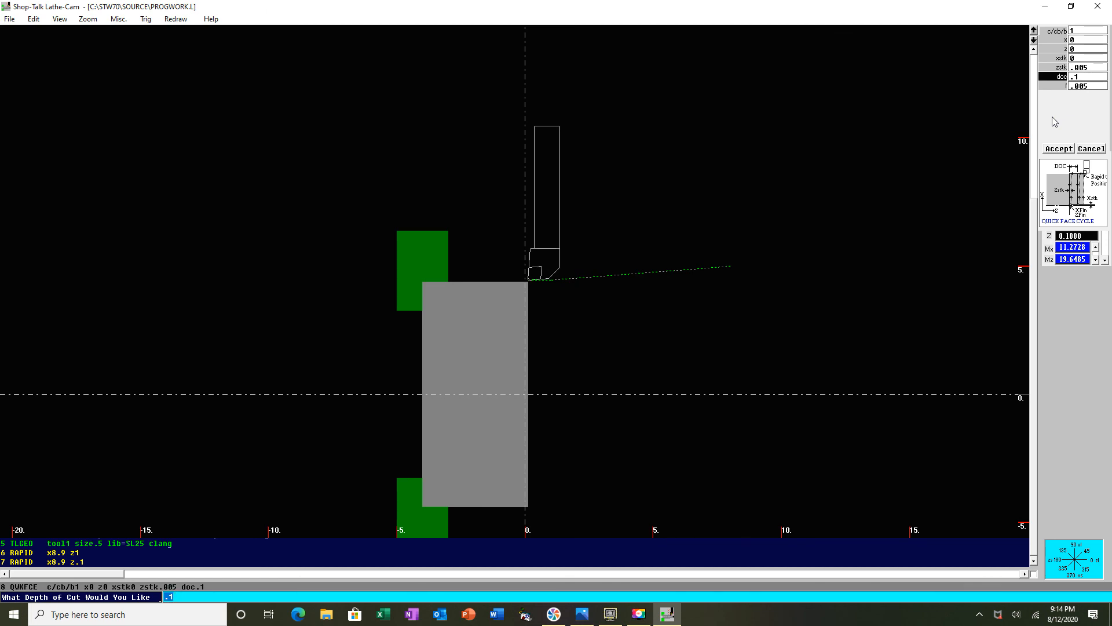
pyautogui.press('Return')
pyautogui.write('.01')
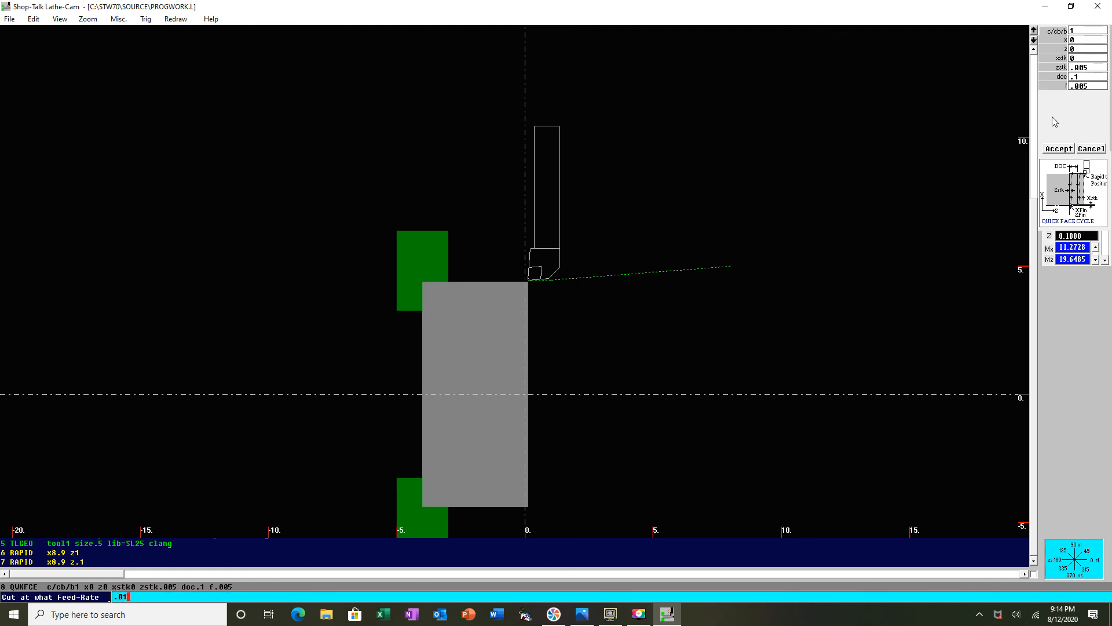
pyautogui.press('Return')
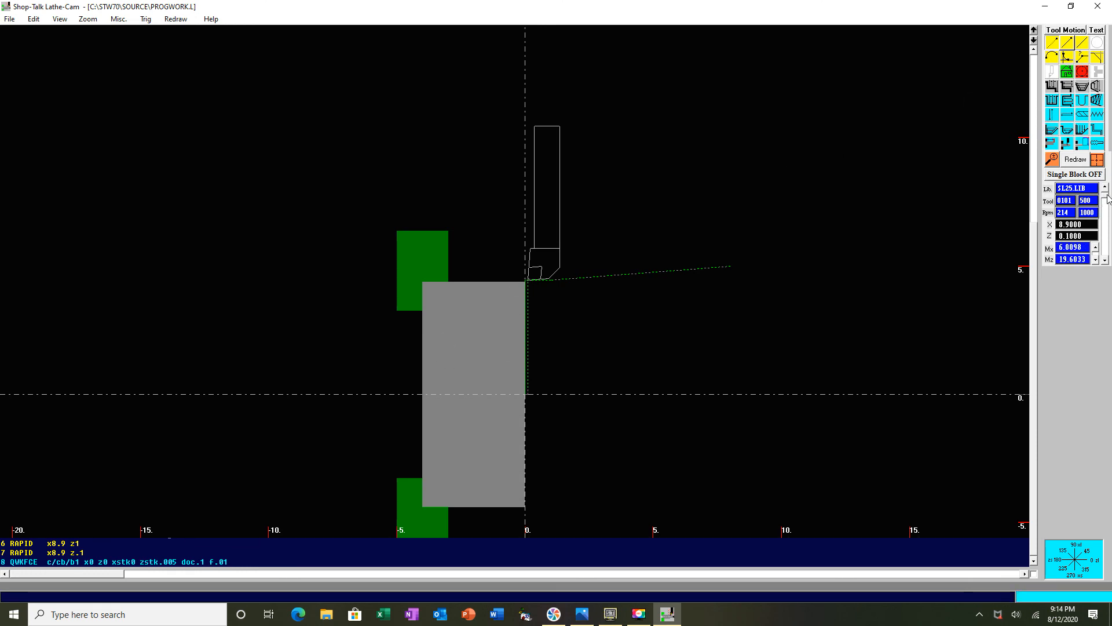
# Redraw the program to replay the facing toolpath on the stock
pyautogui.moveTo(1105, 194)
pyautogui.mouseDown()
pyautogui.moveTo(1105, 249)
pyautogui.moveTo(1105, 215)
pyautogui.mouseUp()
pyautogui.click(1075, 160)
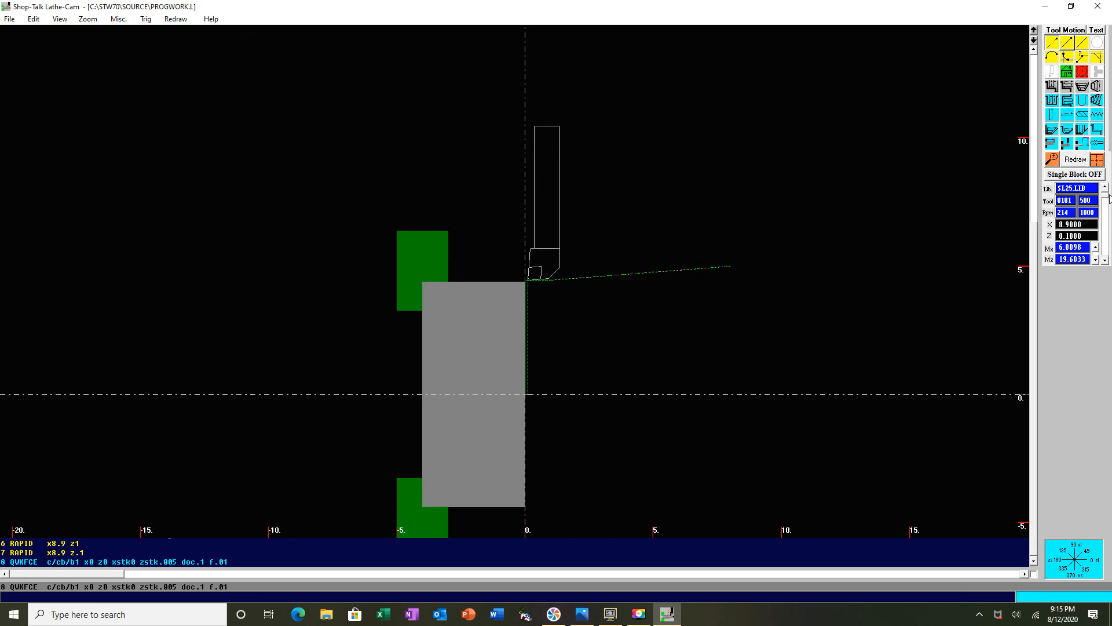
pyautogui.click(1076, 161)
# Start a canned rough turn cycle from X 8.75 and Z .1, leaving .02 X stock and .005 Z stock
pyautogui.click(1067, 93)
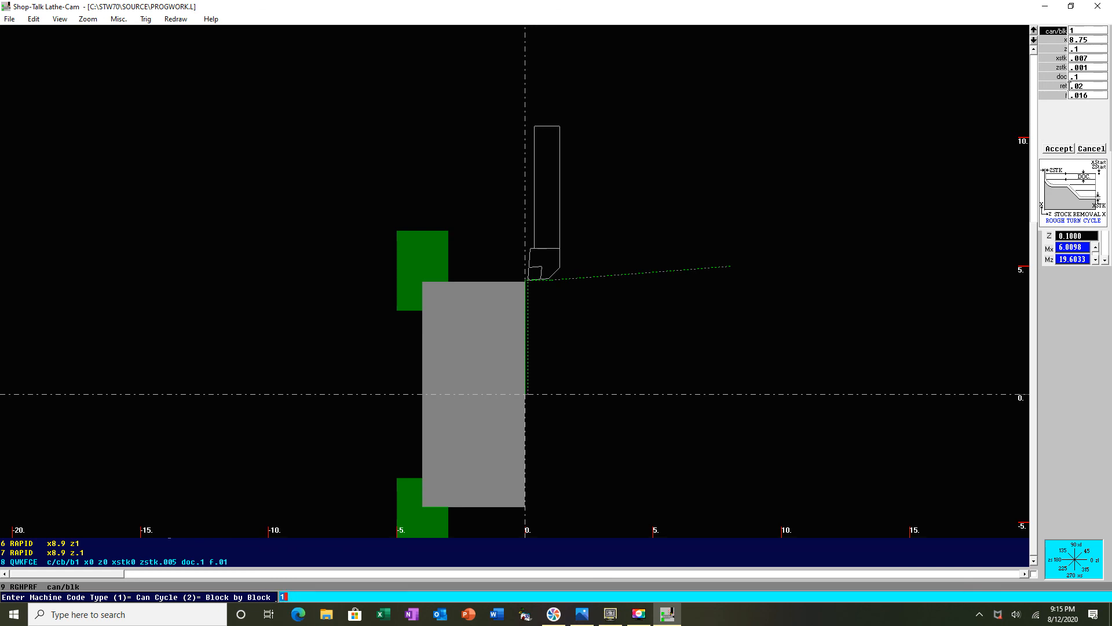
pyautogui.press('Return')
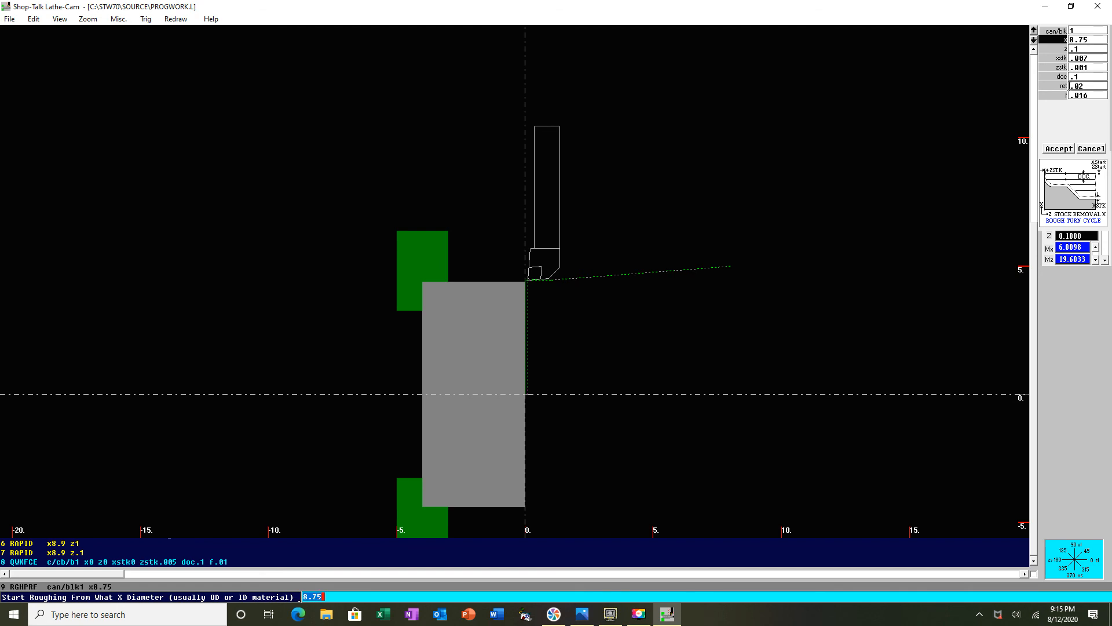
pyautogui.press('Return')
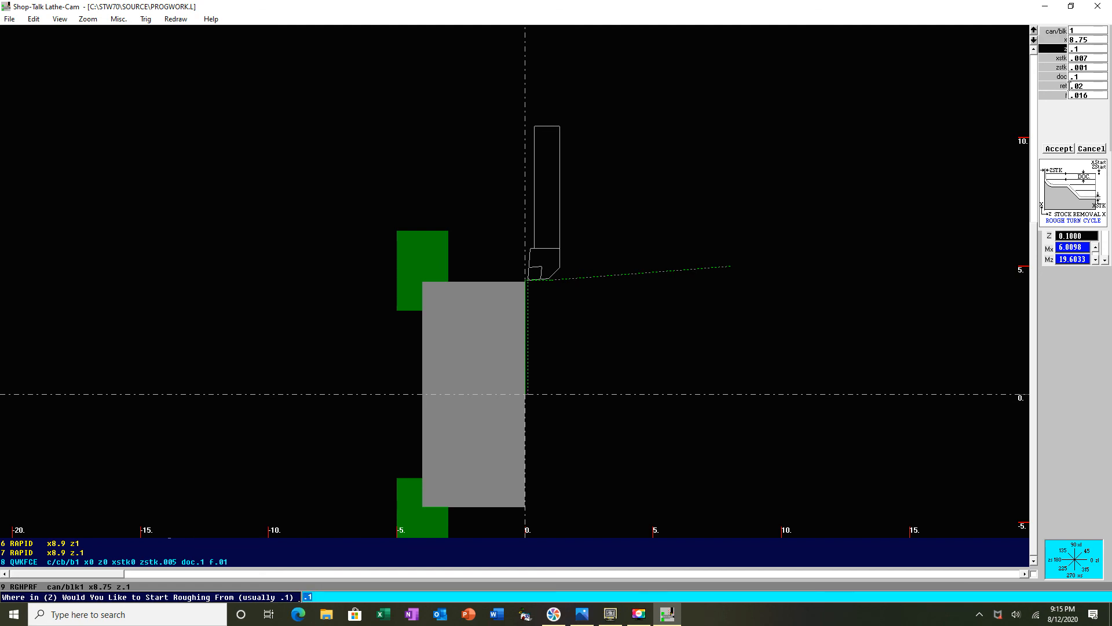
pyautogui.press('Return')
pyautogui.write('.')
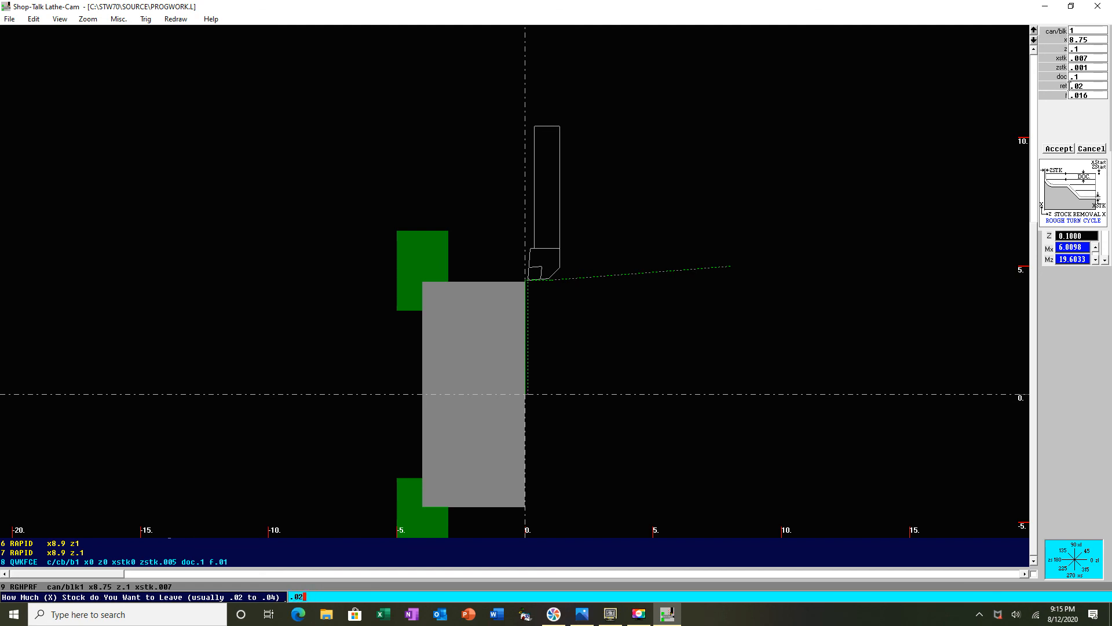
pyautogui.press('Return')
pyautogui.write('.')
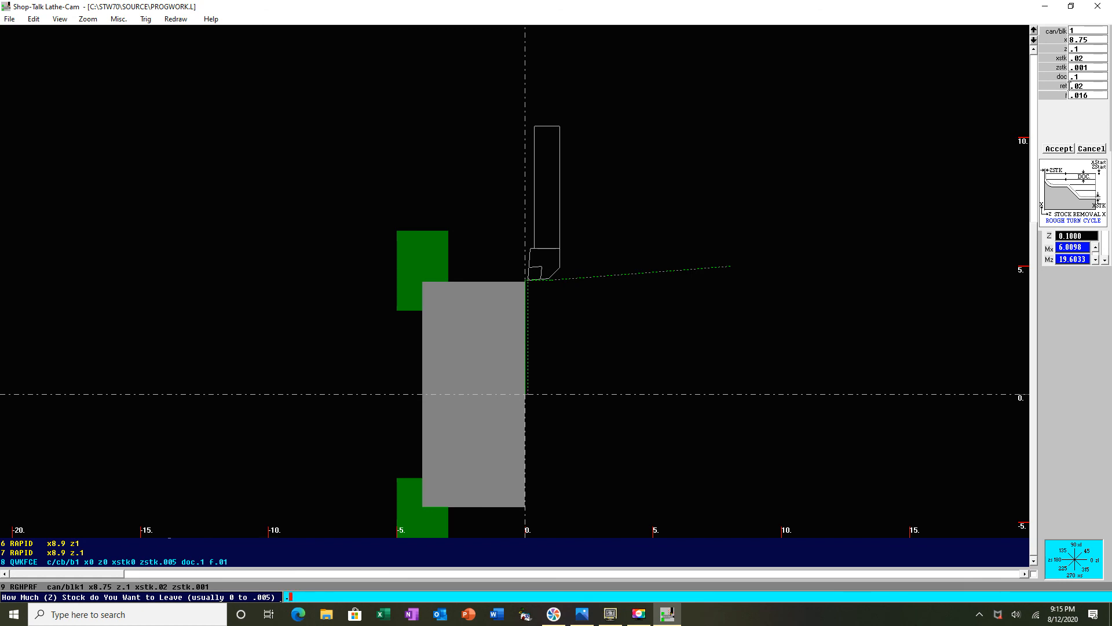
pyautogui.write('005')
pyautogui.press('Return')
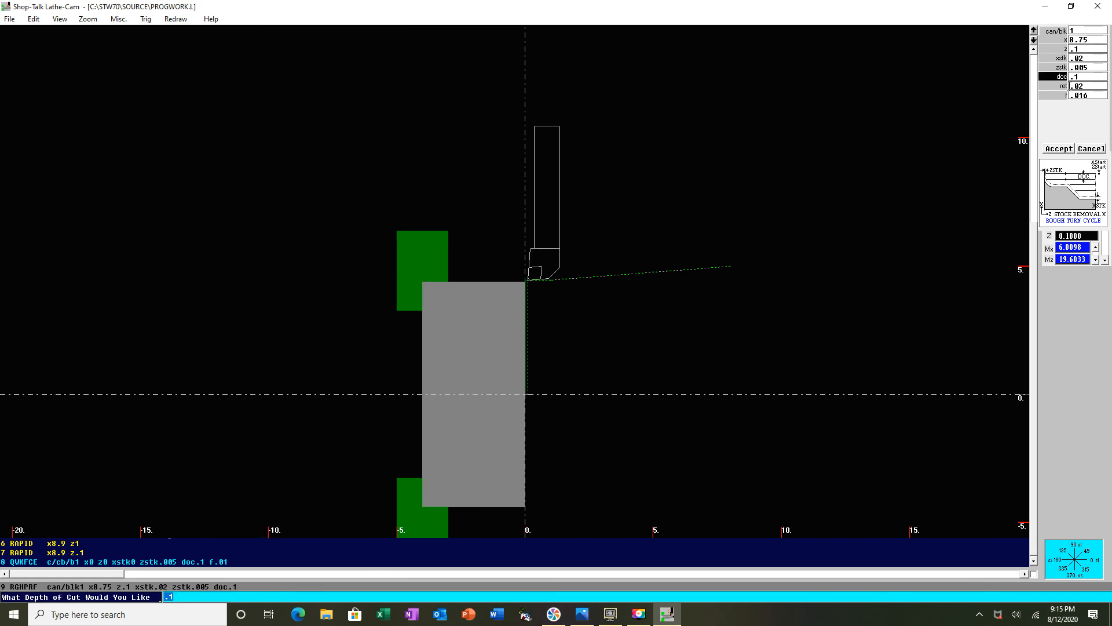
# Set the rough turn cycle's depth of cut to .1, retract amount to .02 and feed rate to .012
pyautogui.press('Return')
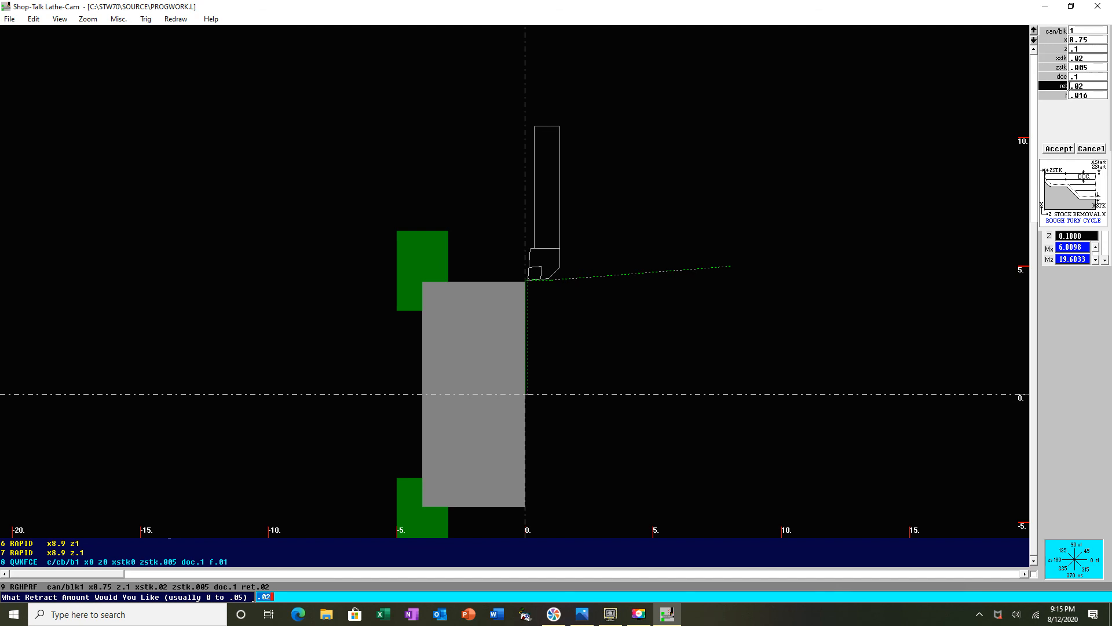
pyautogui.press('Return')
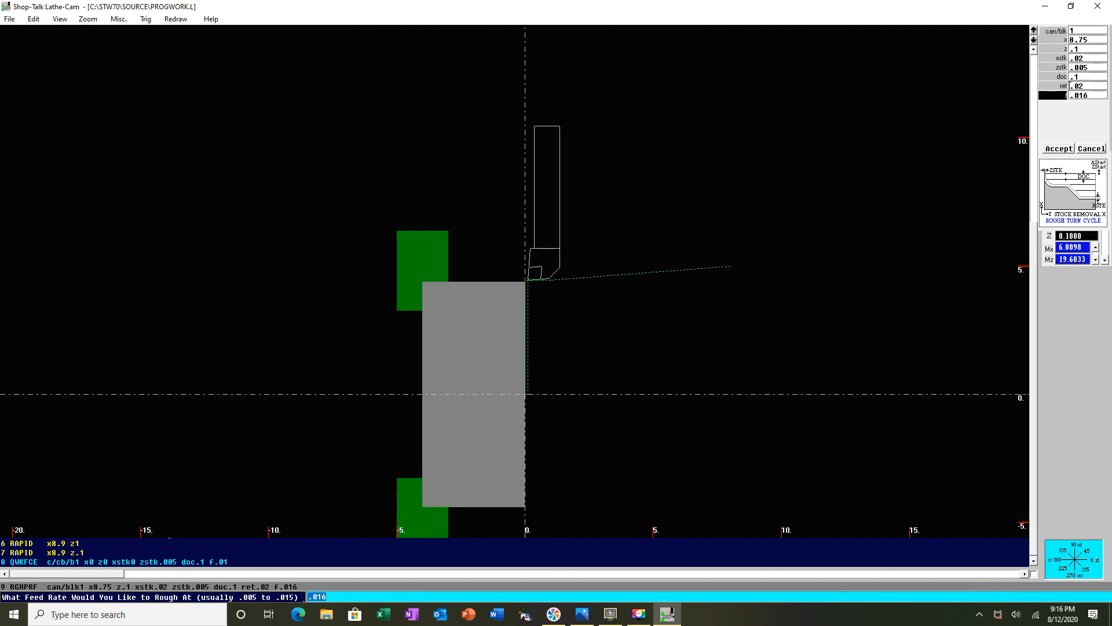
pyautogui.write('.0')
pyautogui.press('Return')
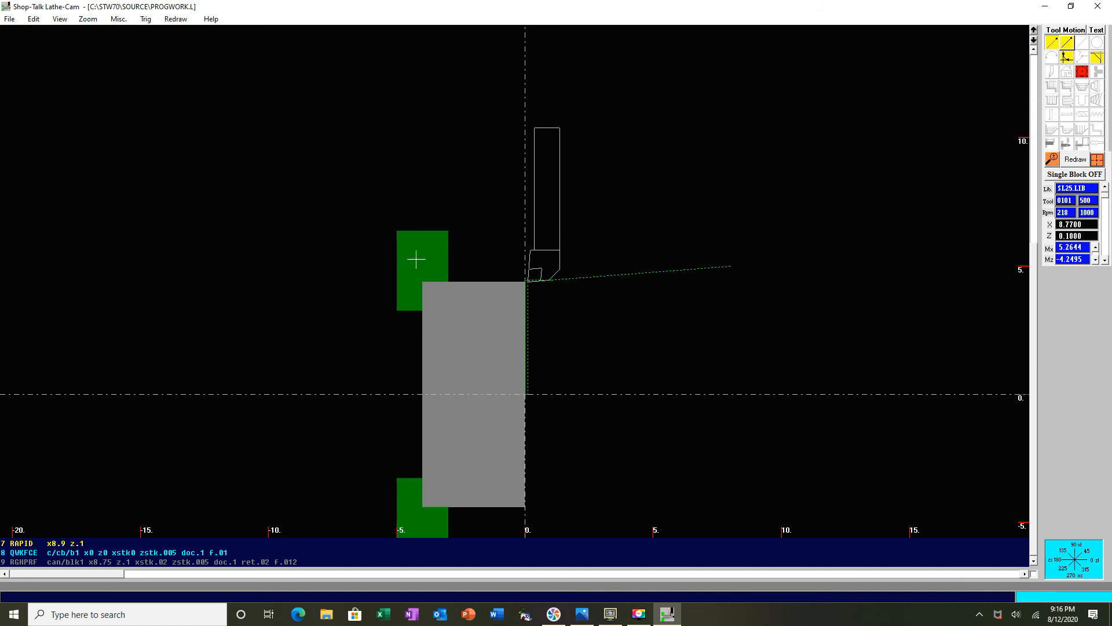
# Switch to the part drawing in Photos, examine the profile dimensions in section A-A, and return to Shop-Talk Lathe-Cam
pyautogui.moveTo(416, 259); pyautogui.dragTo(572, 327)
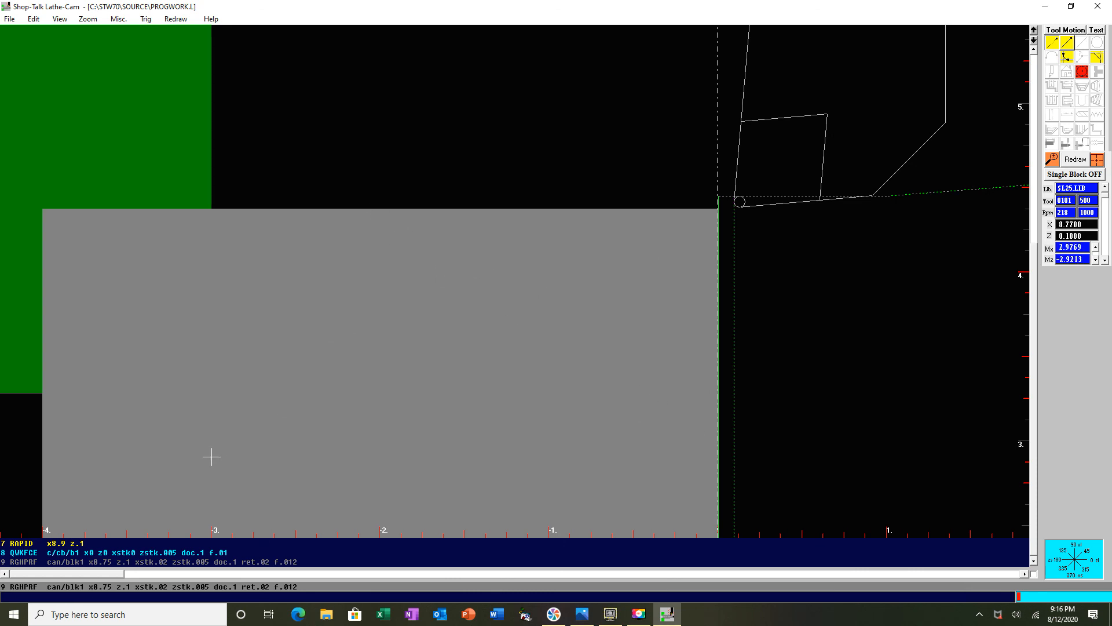
pyautogui.click(582, 614)
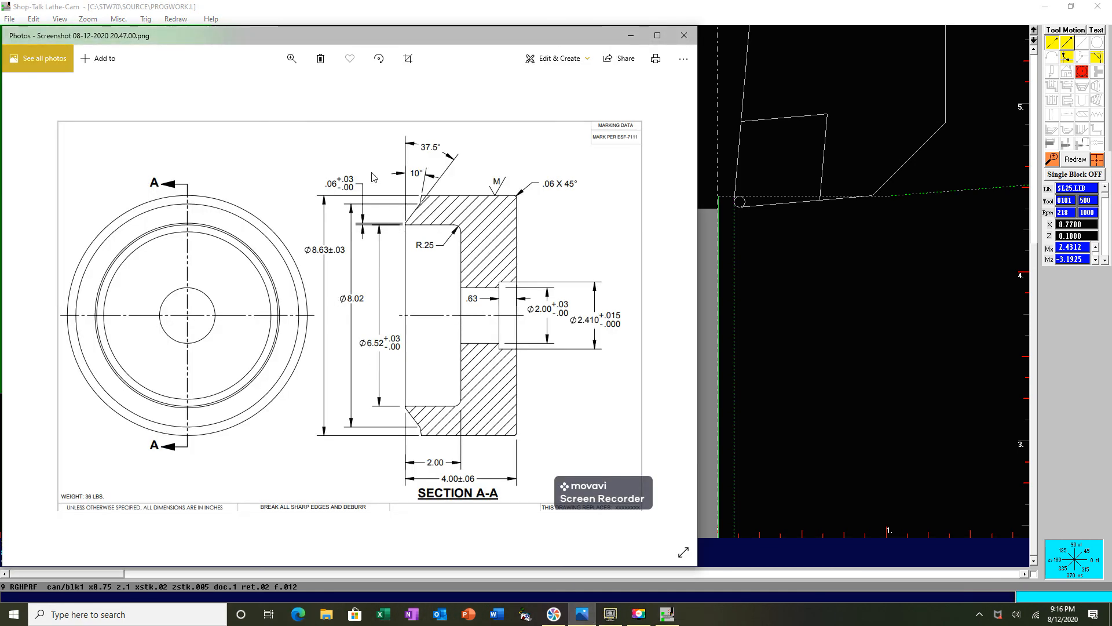
pyautogui.click(299, 59)
pyautogui.click(292, 59)
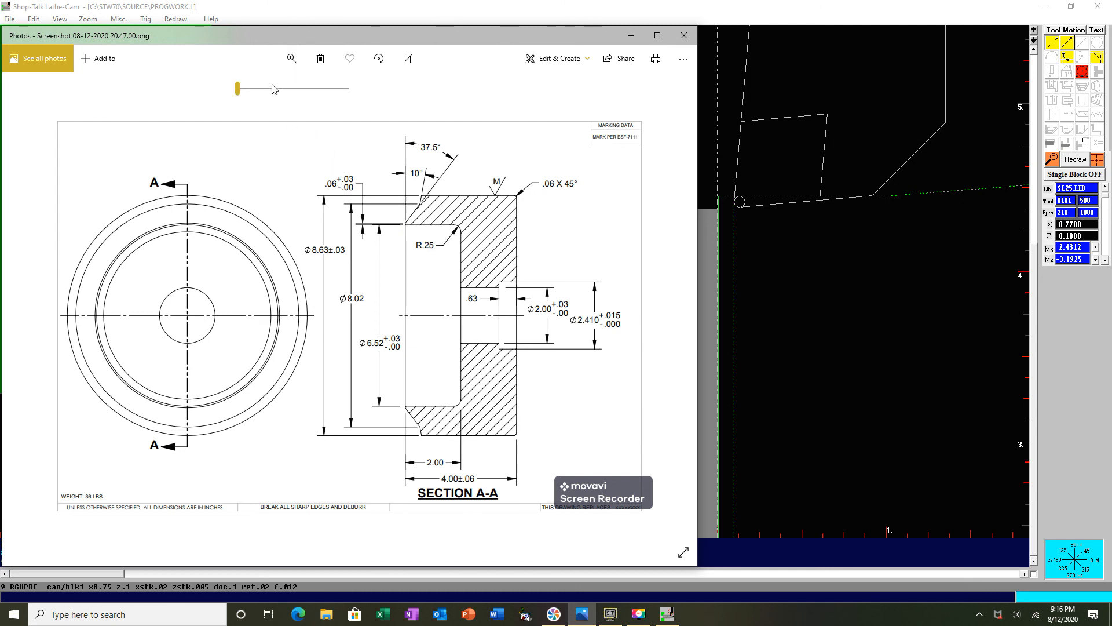
pyautogui.moveTo(240, 91); pyautogui.dragTo(262, 99)
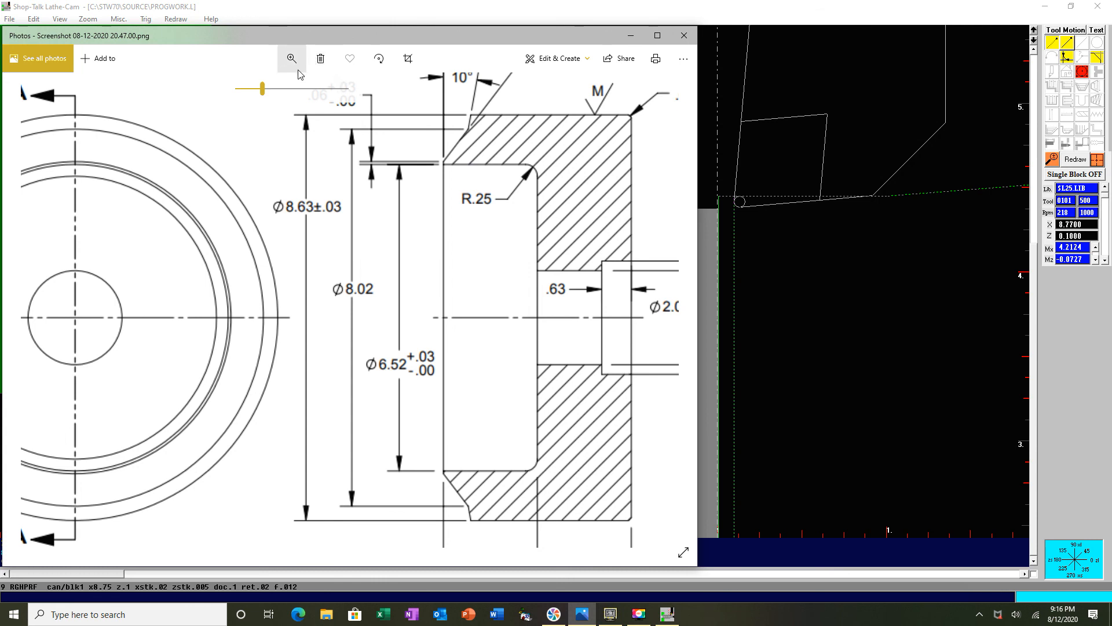
pyautogui.moveTo(262, 87); pyautogui.dragTo(255, 88)
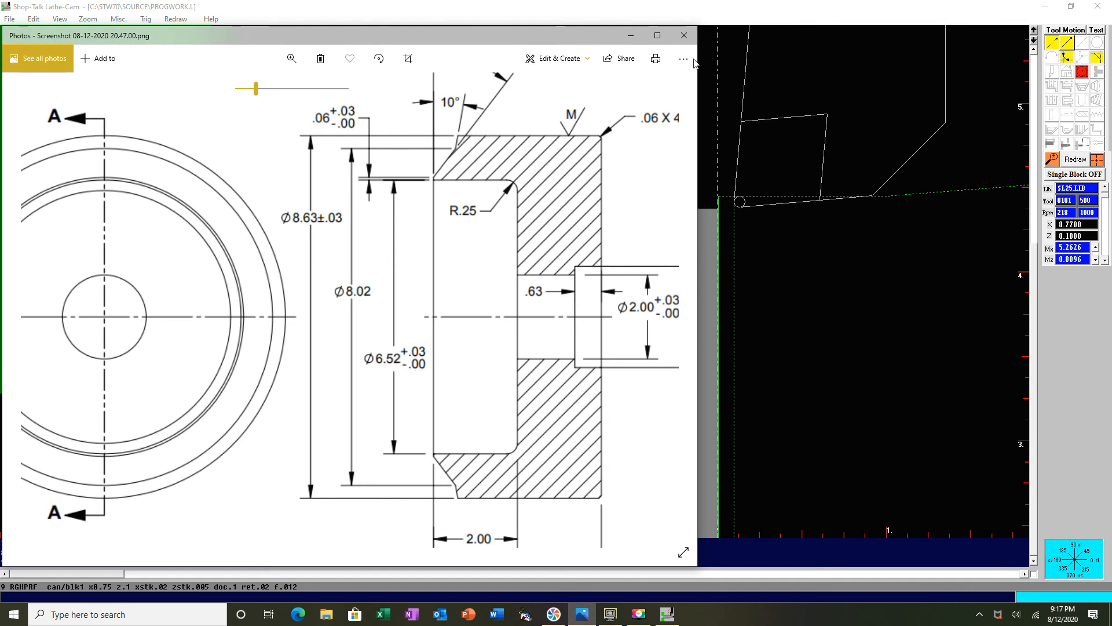
pyautogui.click(1083, 342)
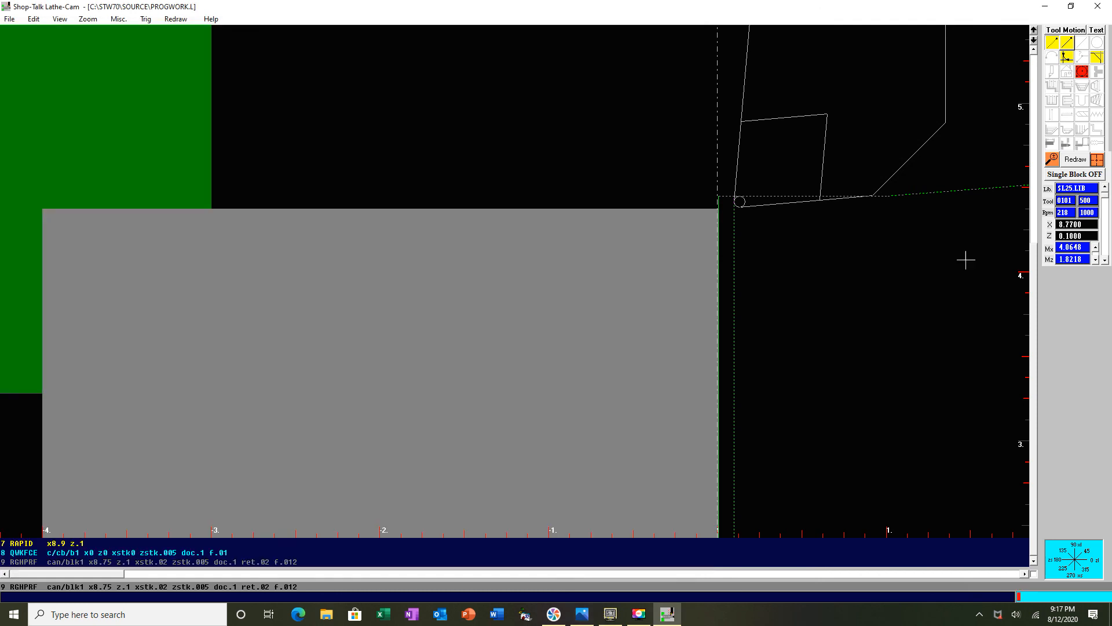
# Add the rough profile's first point at X 6.535+.15 and Z 0 with feed .01, checking the bore diameter in the drawing
pyautogui.click(1063, 50)
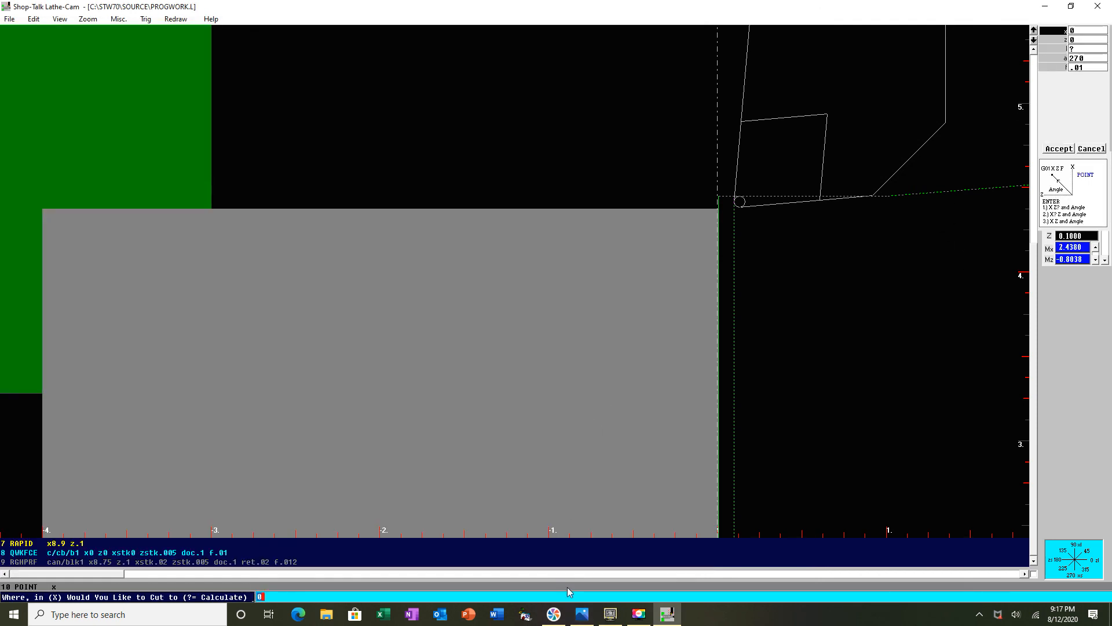
pyautogui.click(583, 613)
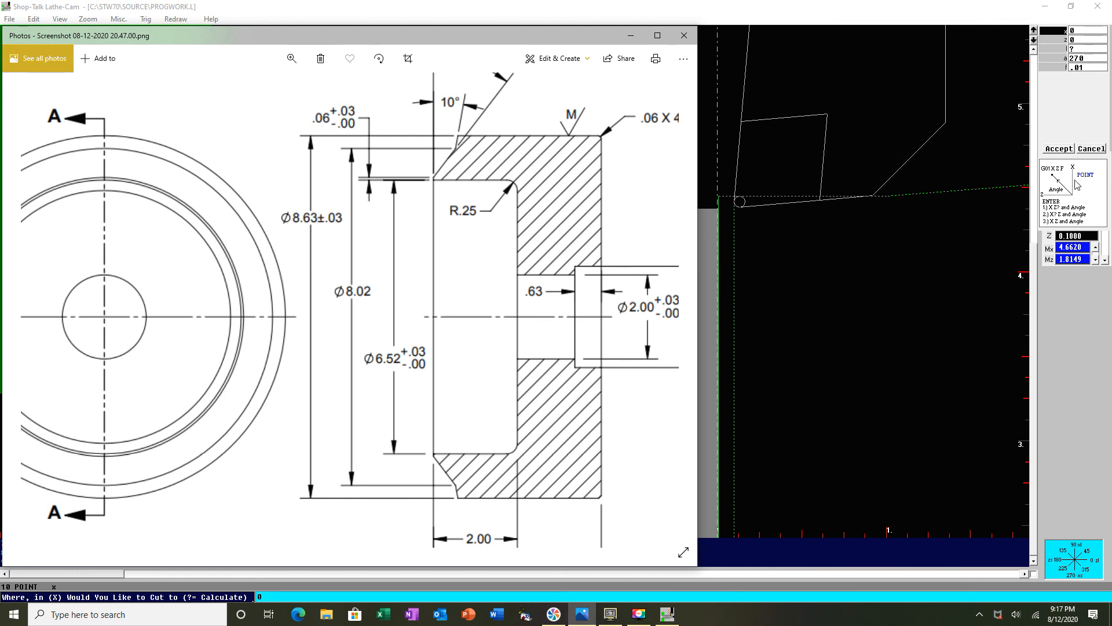
pyautogui.click(1071, 319)
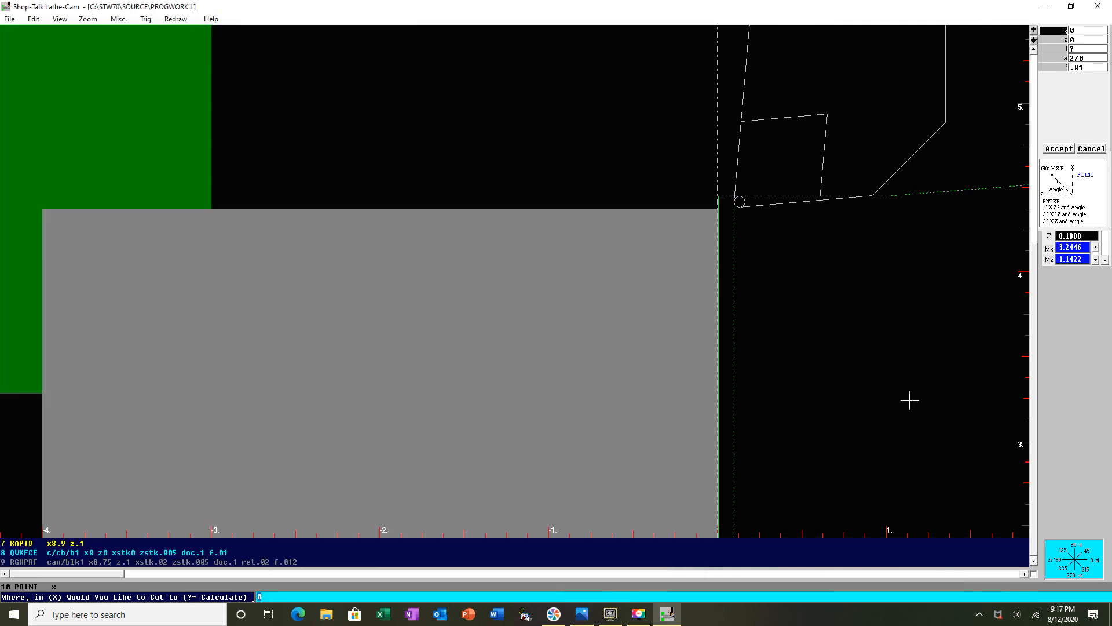
pyautogui.write('6.535+.15')
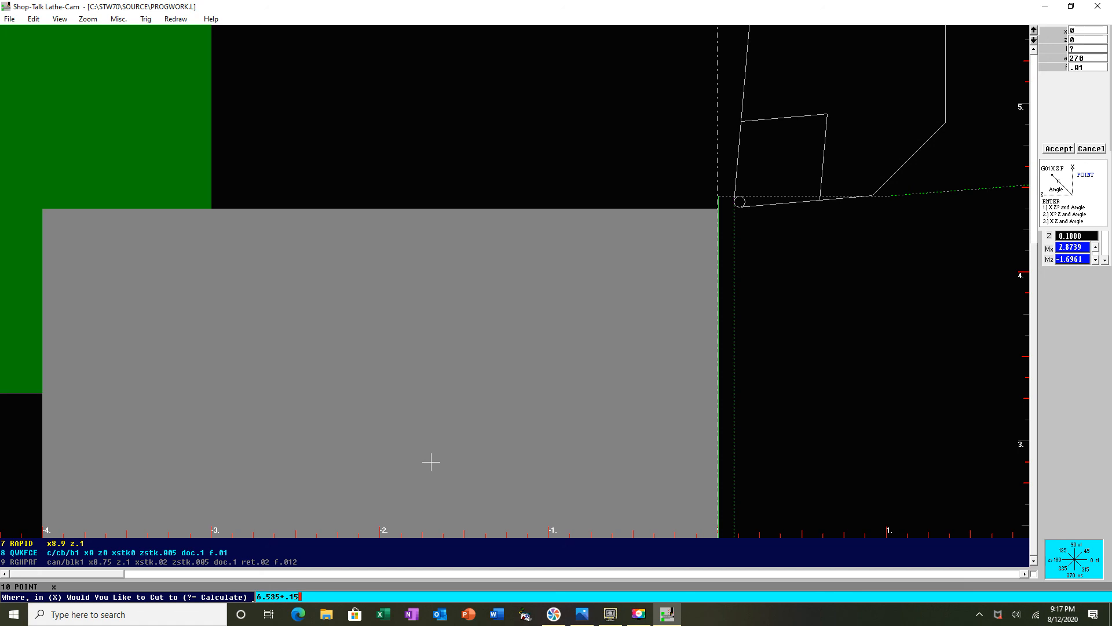
pyautogui.press('Return')
pyautogui.press('Return')
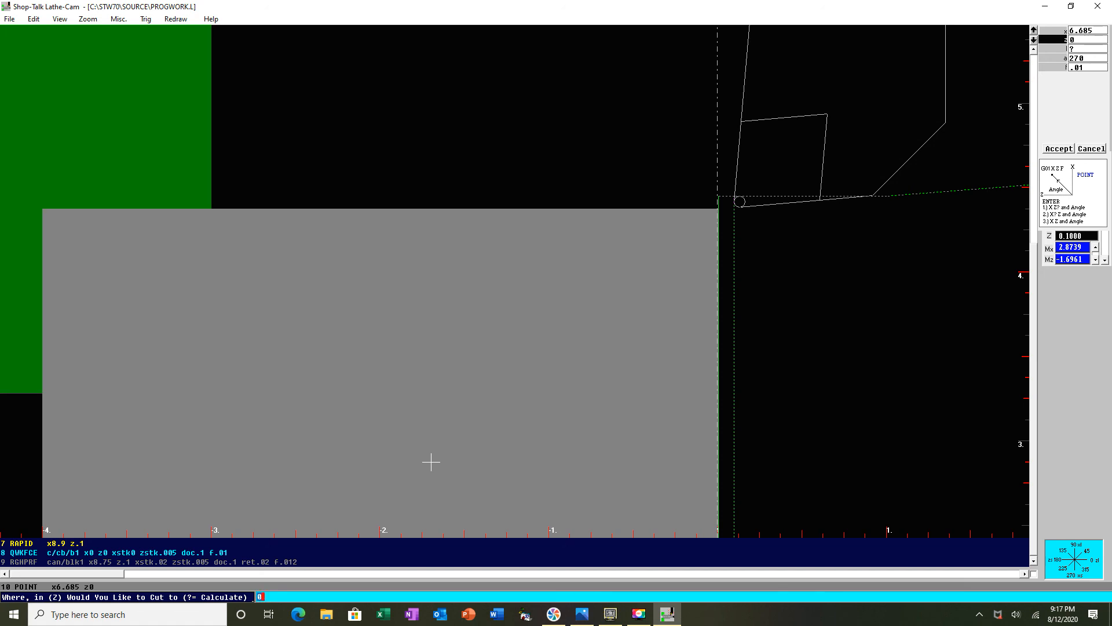
pyautogui.press('Return')
pyautogui.press('Return')
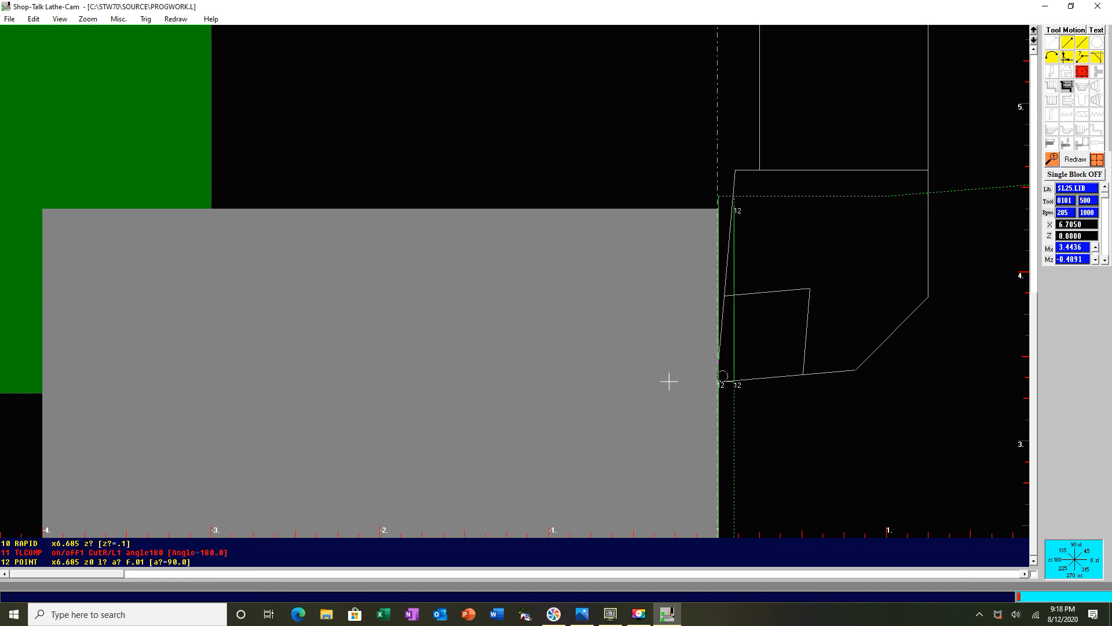
# Switch to the part drawing in Photos, zoom out to examine the angled front face dimensions, and return to Shop-Talk Lathe-Cam
pyautogui.click(583, 613)
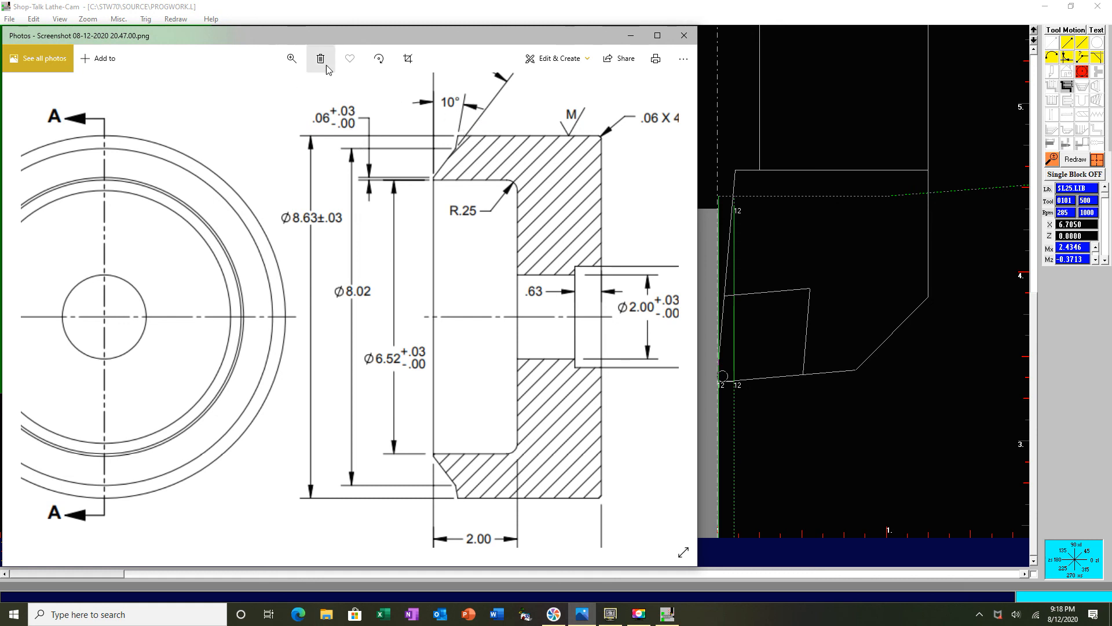
pyautogui.click(291, 57)
pyautogui.moveTo(256, 89); pyautogui.dragTo(249, 91)
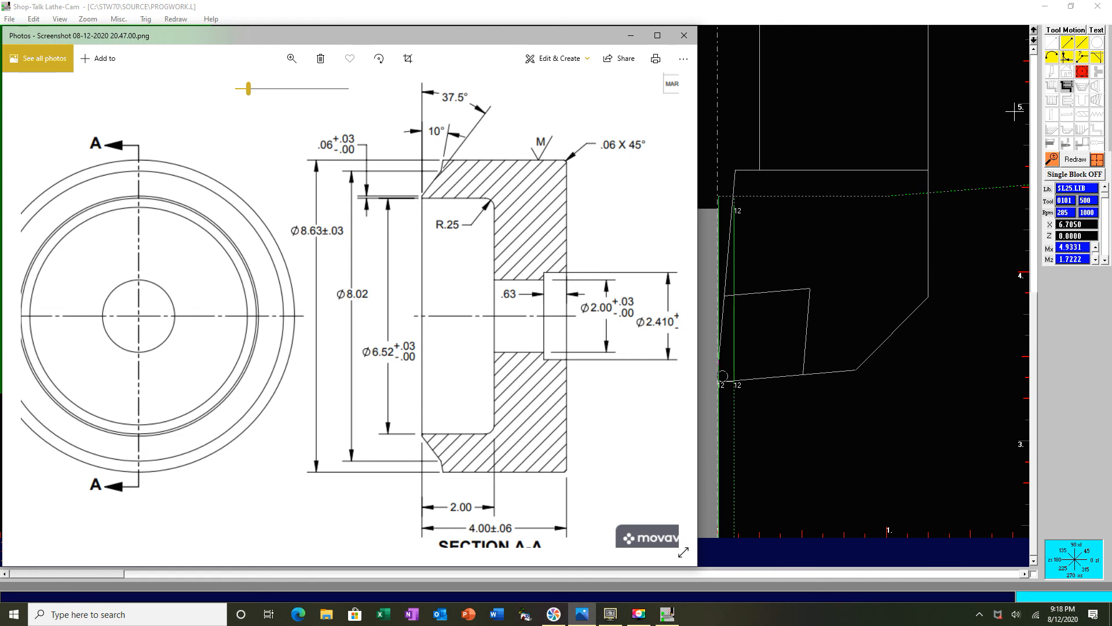
pyautogui.click(1084, 325)
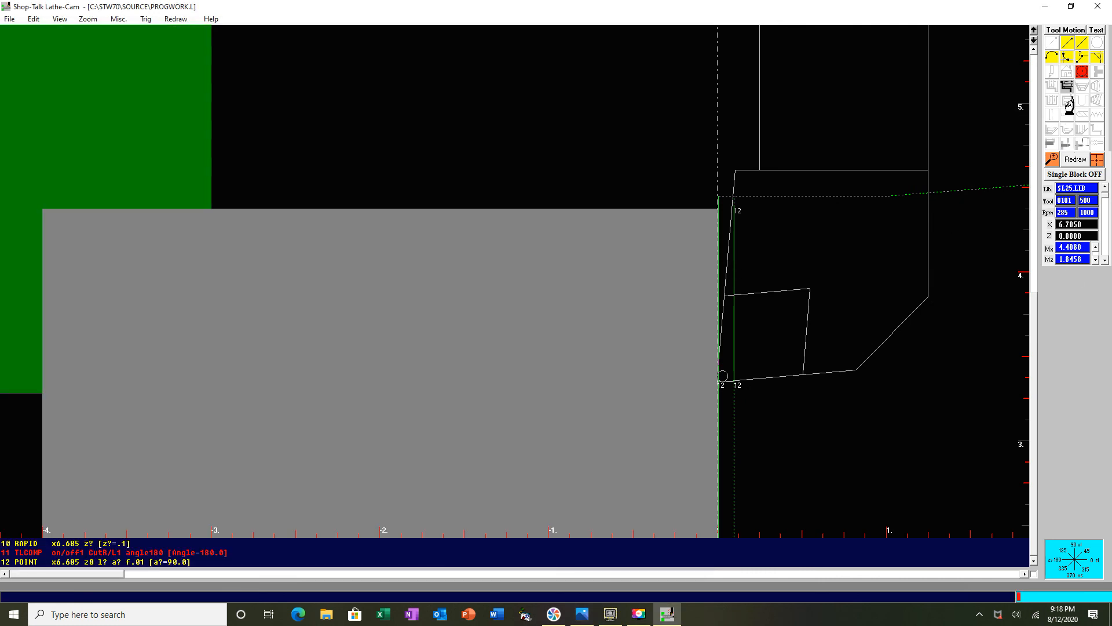
# Add a profile point at X 8.02 with calculated Z, an angle of 90+37.5 and feed .01
pyautogui.click(1069, 45)
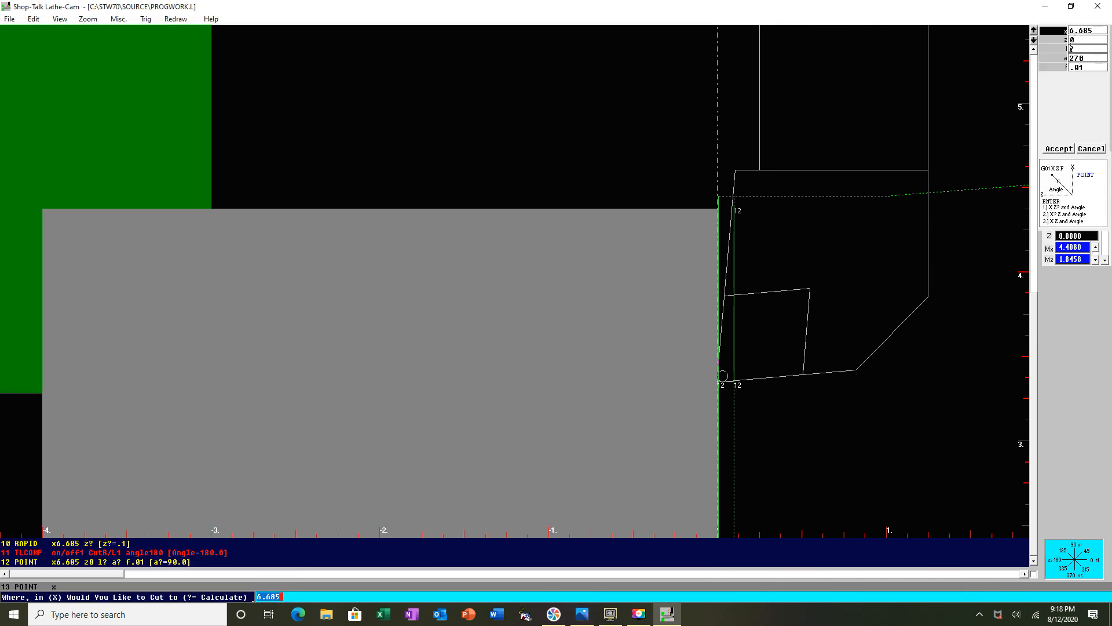
pyautogui.write('8.')
pyautogui.press('Return')
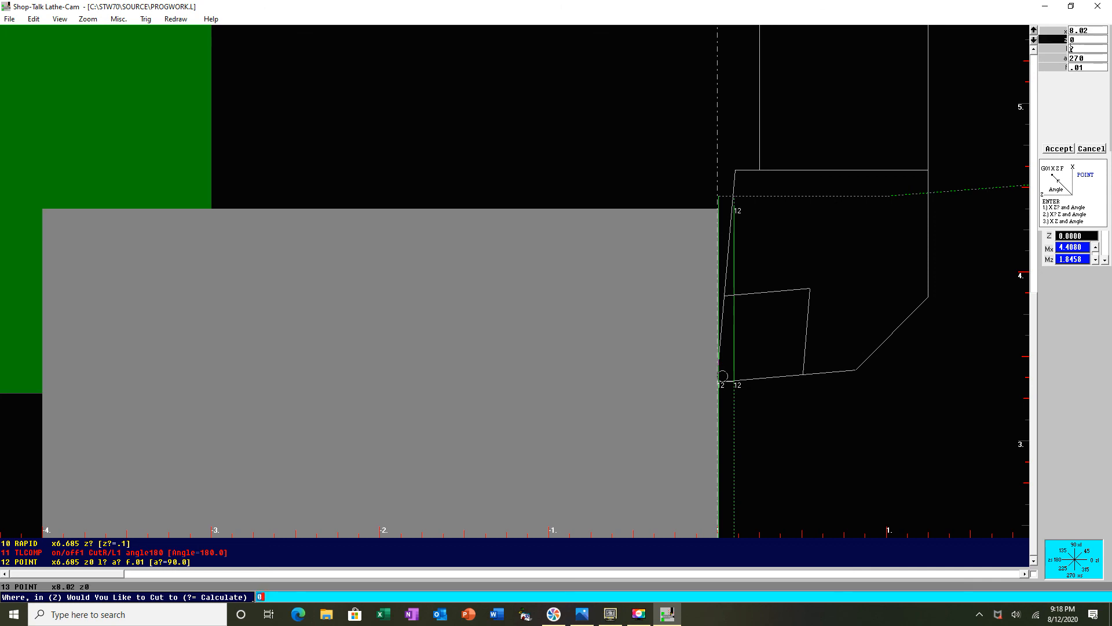
pyautogui.write('?')
pyautogui.press('Return')
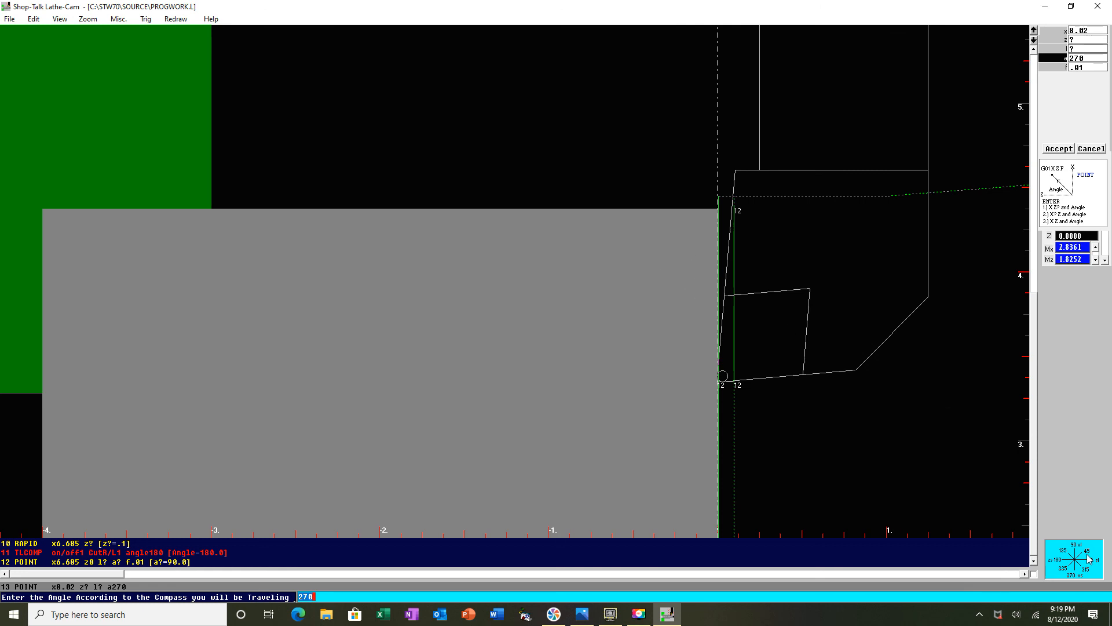
pyautogui.write('90+37.5')
pyautogui.press('Return')
pyautogui.press('Return')
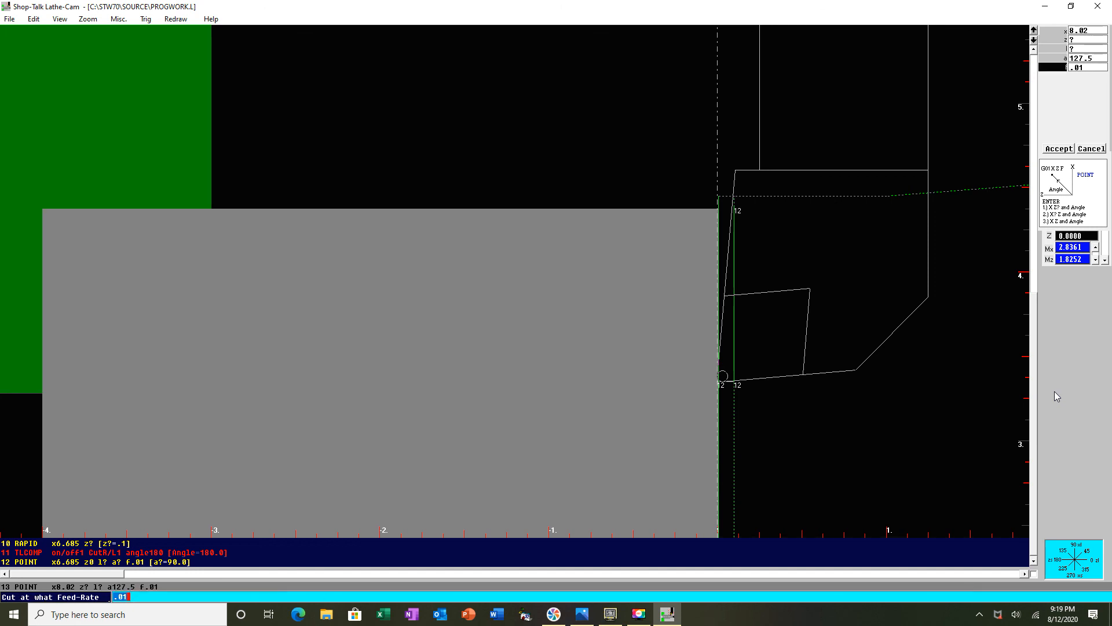
pyautogui.press('Return')
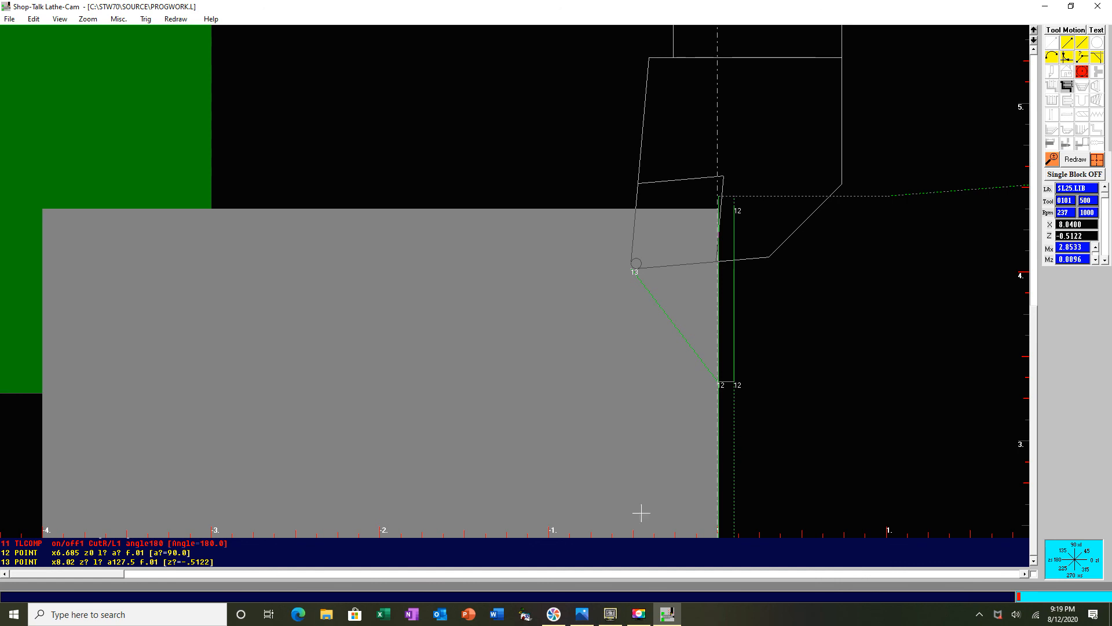
# Check the outer diameter in the Photos drawing, and add a profile point at X 8.63 with calculated Z, angle 100 and feed .01
pyautogui.click(582, 613)
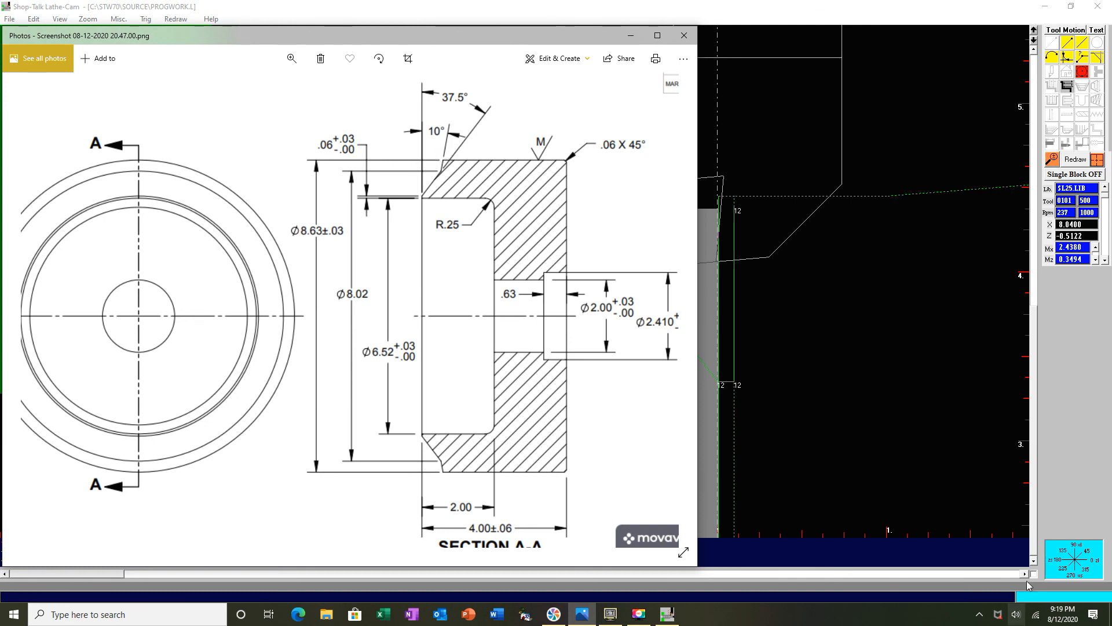
pyautogui.click(986, 311)
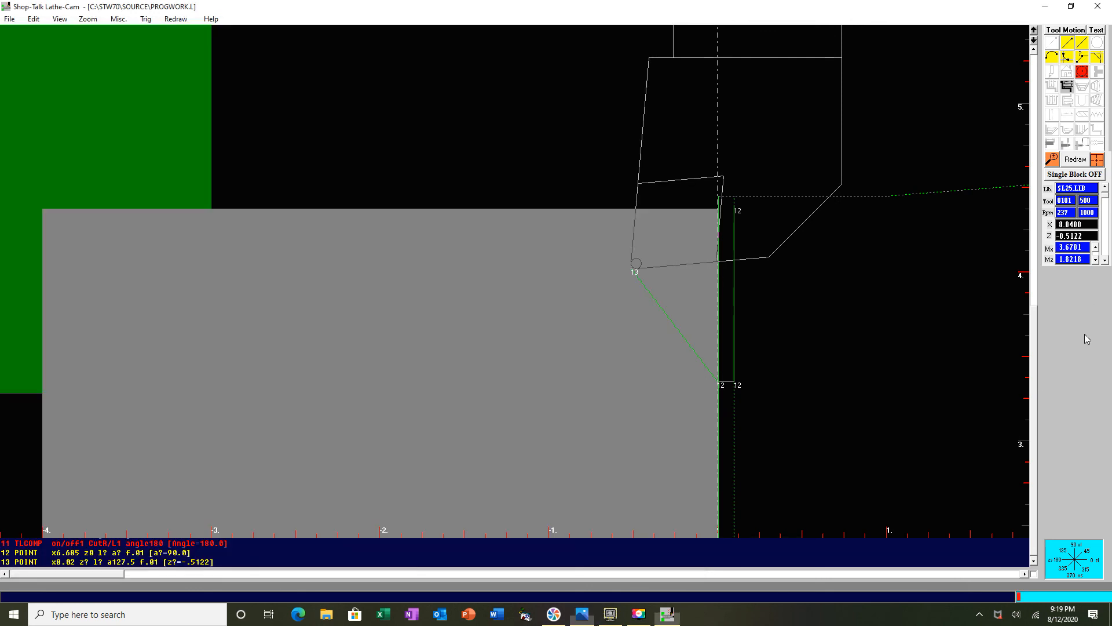
pyautogui.click(1069, 42)
pyautogui.write('8')
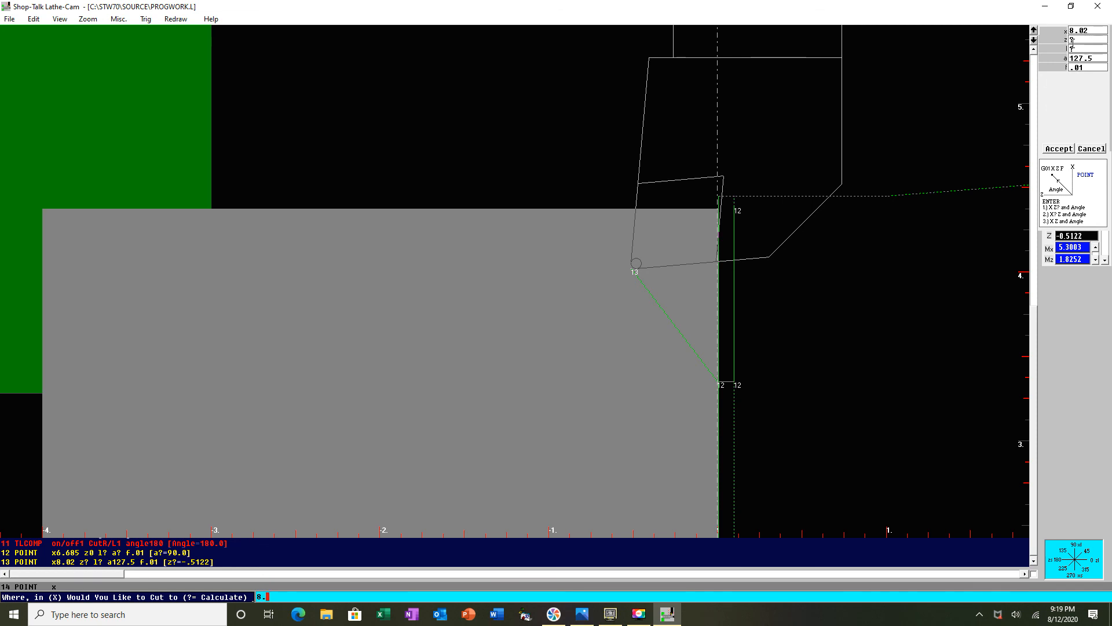
pyautogui.write('.63')
pyautogui.press('Return')
pyautogui.press('Return')
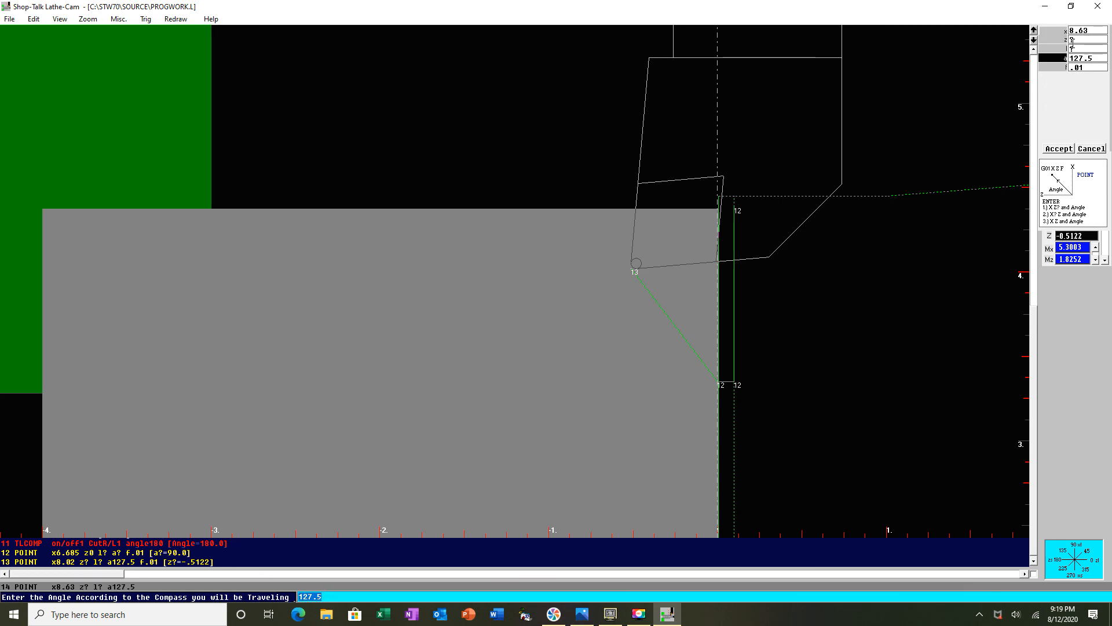
pyautogui.write('100')
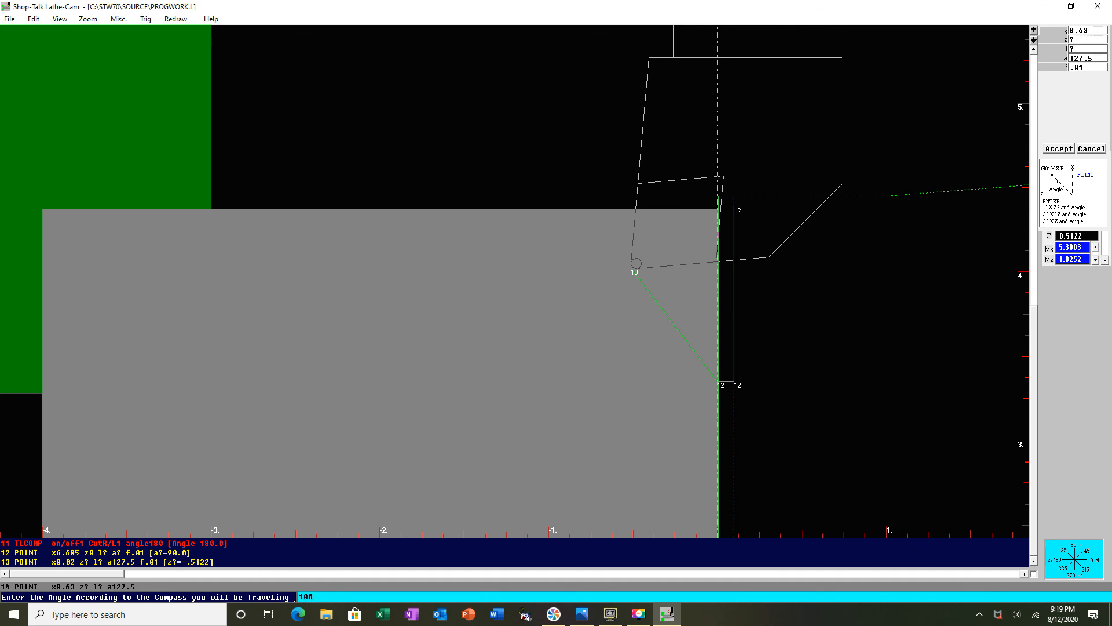
pyautogui.press('Return')
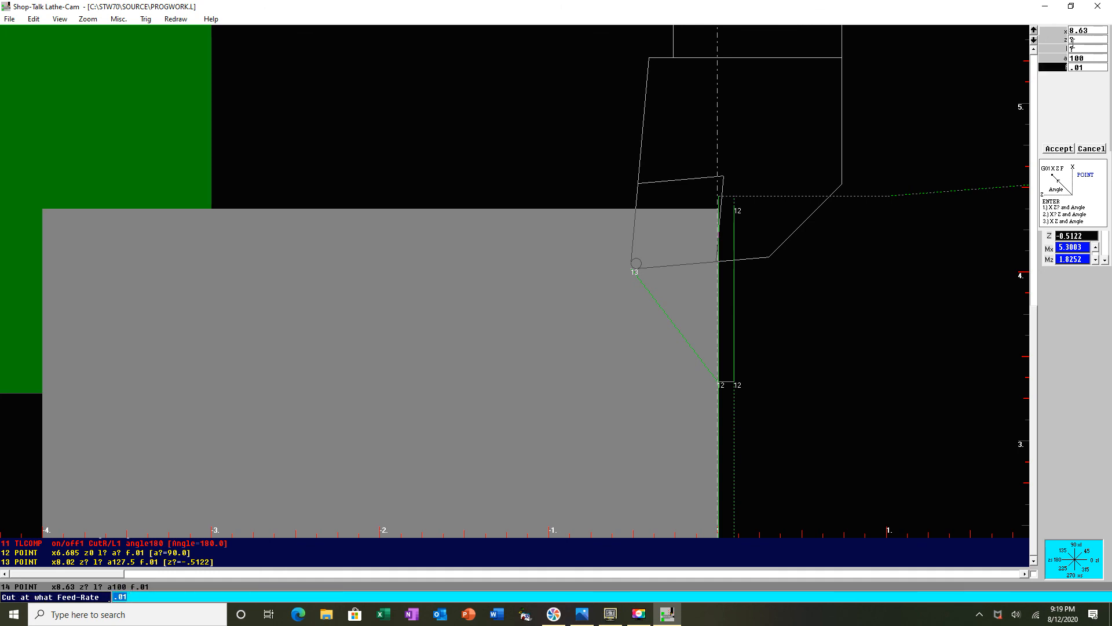
pyautogui.press('Return')
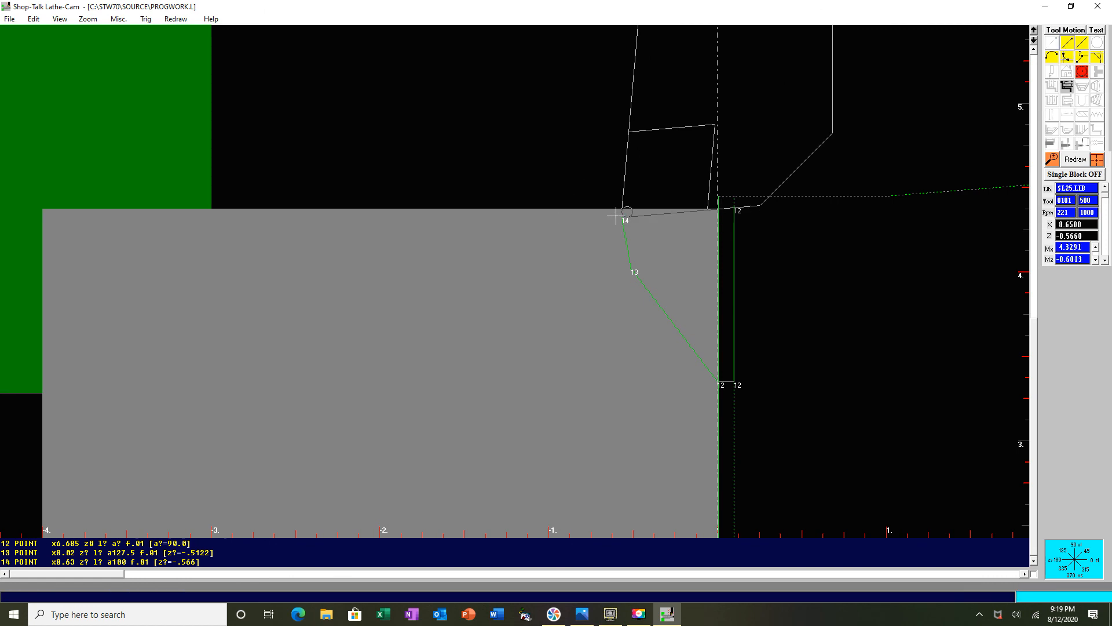
# Extend the profile along the outer diameter to X 8.63, Z -2 at angle 180 and feed .01
pyautogui.click(1061, 48)
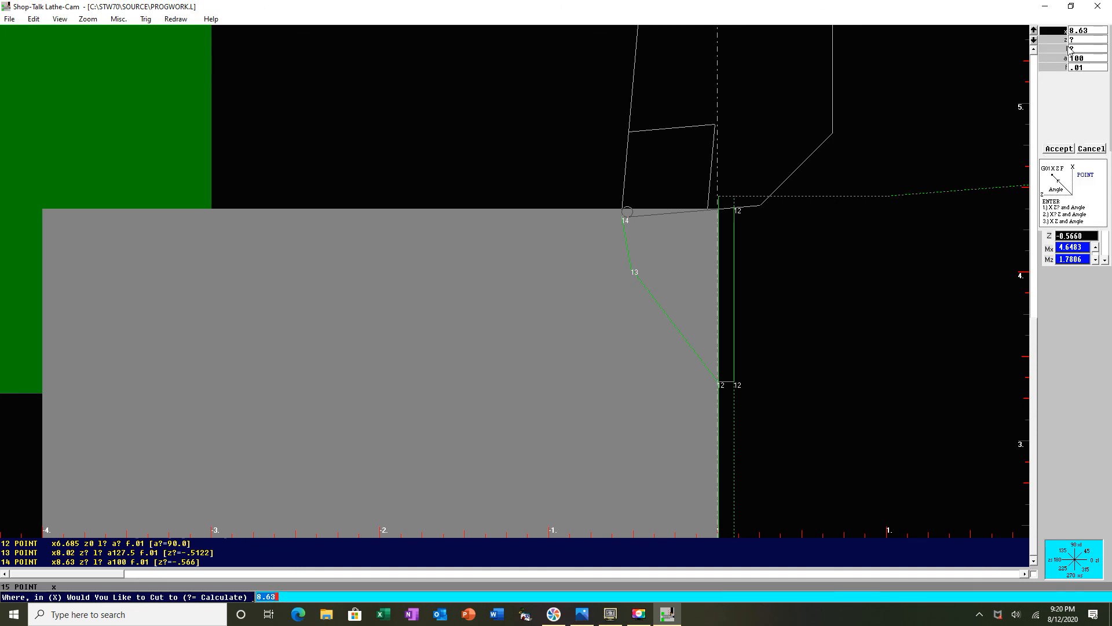
pyautogui.press('Return')
pyautogui.write('-2.')
pyautogui.press('Return')
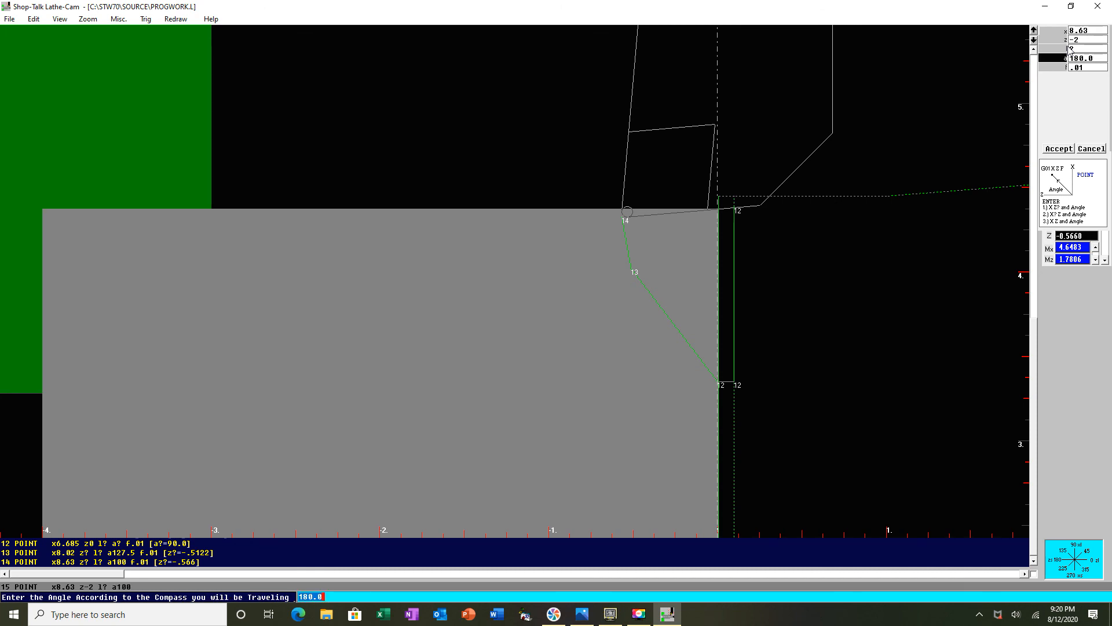
pyautogui.press('Return')
pyautogui.press('Return')
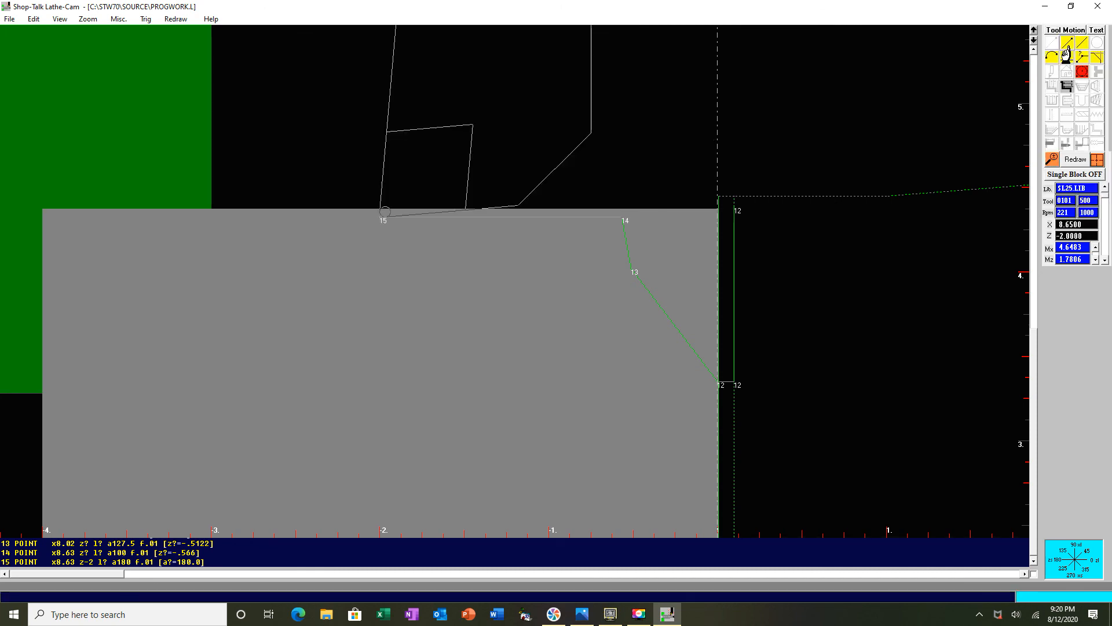
# Finish the roughing profile with an exit point at X 8.75, Z -2 and feed .01, turning tool compensation off and ending the profile
pyautogui.click(1066, 49)
pyautogui.write('8')
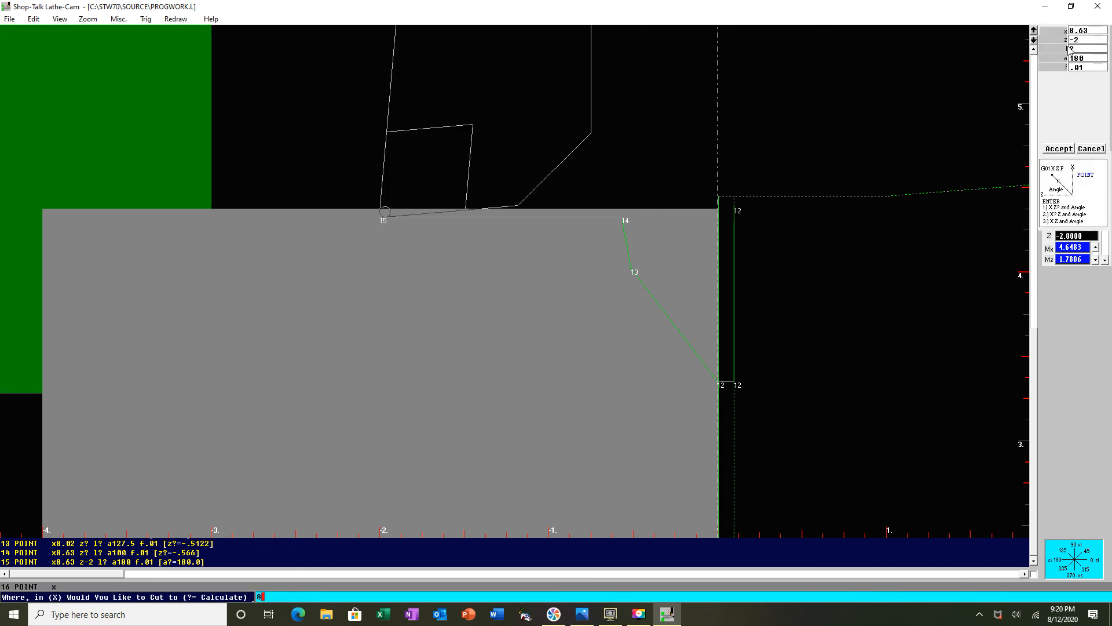
pyautogui.write('.75')
pyautogui.press('Return')
pyautogui.press('Return')
pyautogui.press('Return')
pyautogui.press('Return')
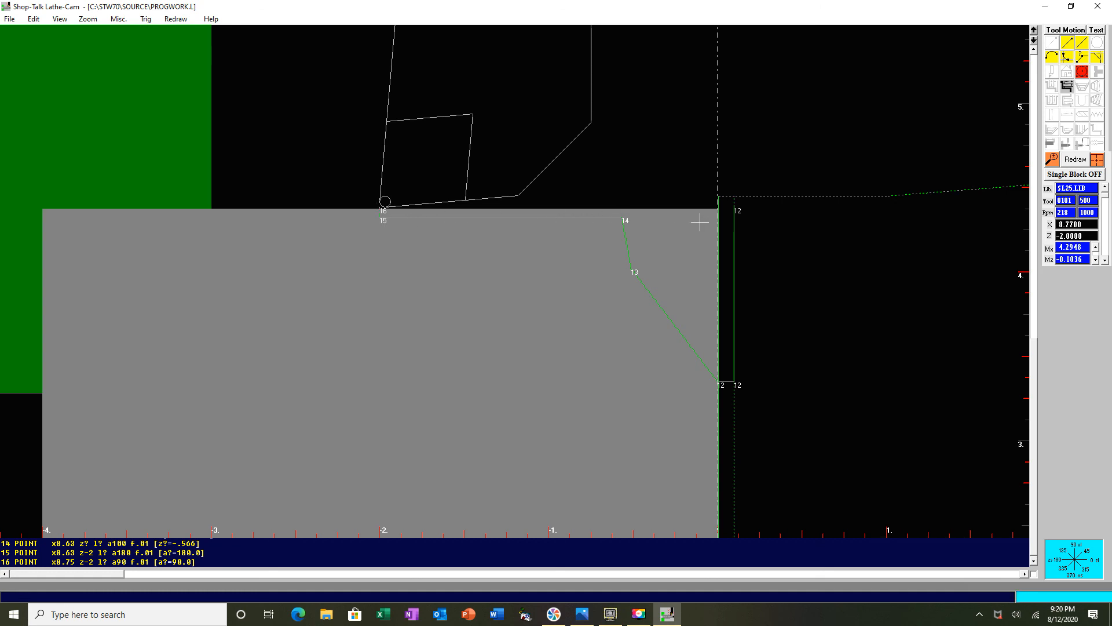
pyautogui.click(1082, 74)
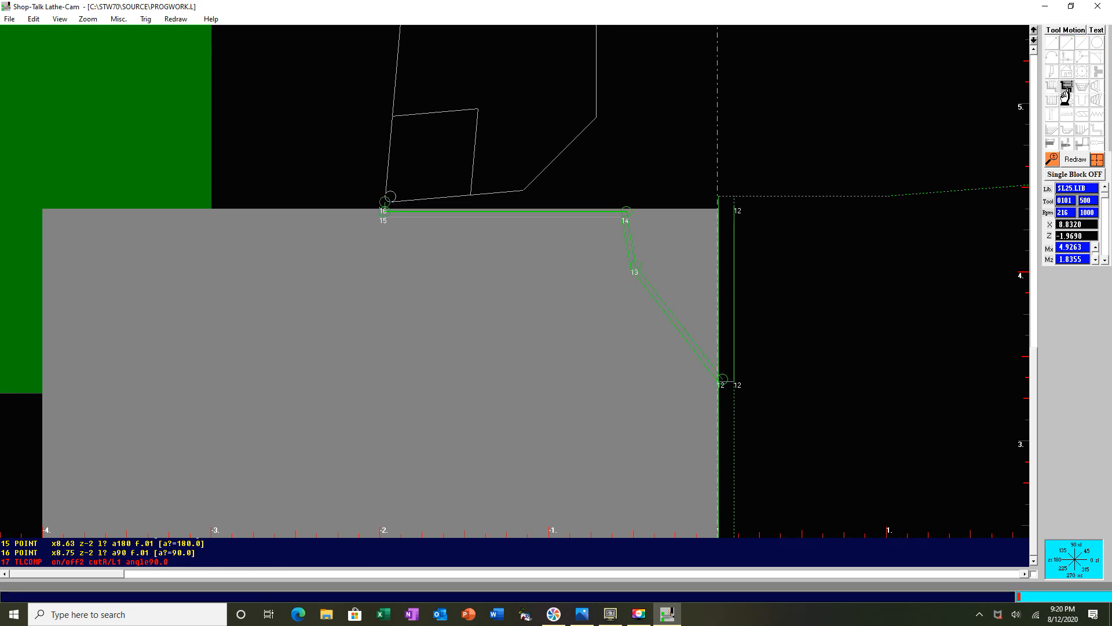
pyautogui.click(1066, 90)
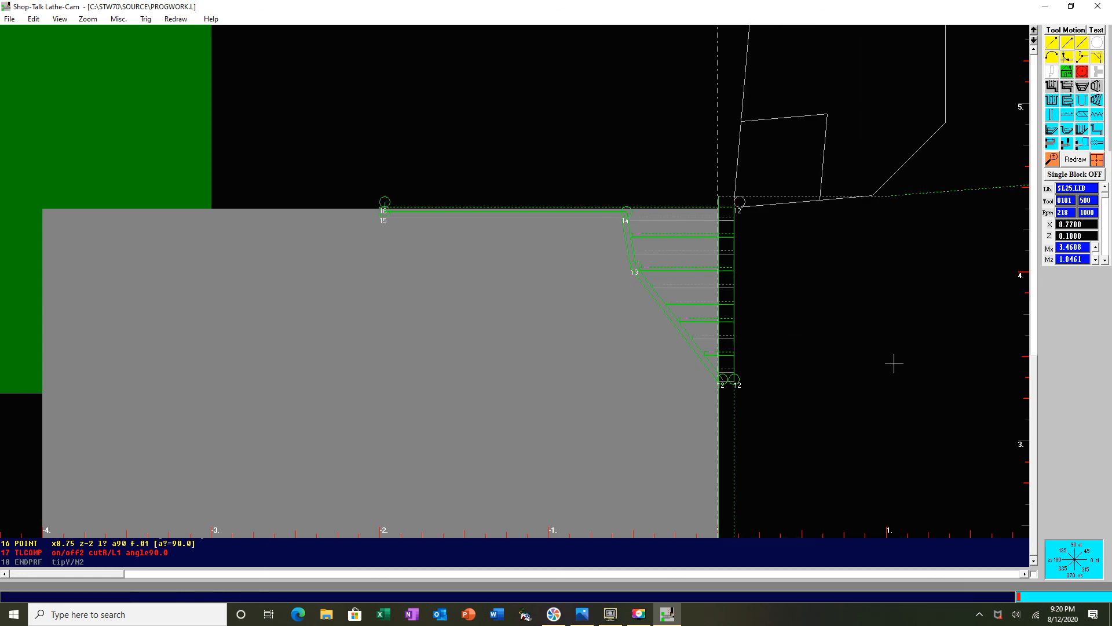
# Return the tool home to X 10, Z 8 and redraw the program to review the whole rough turning toolpath
pyautogui.click(1066, 71)
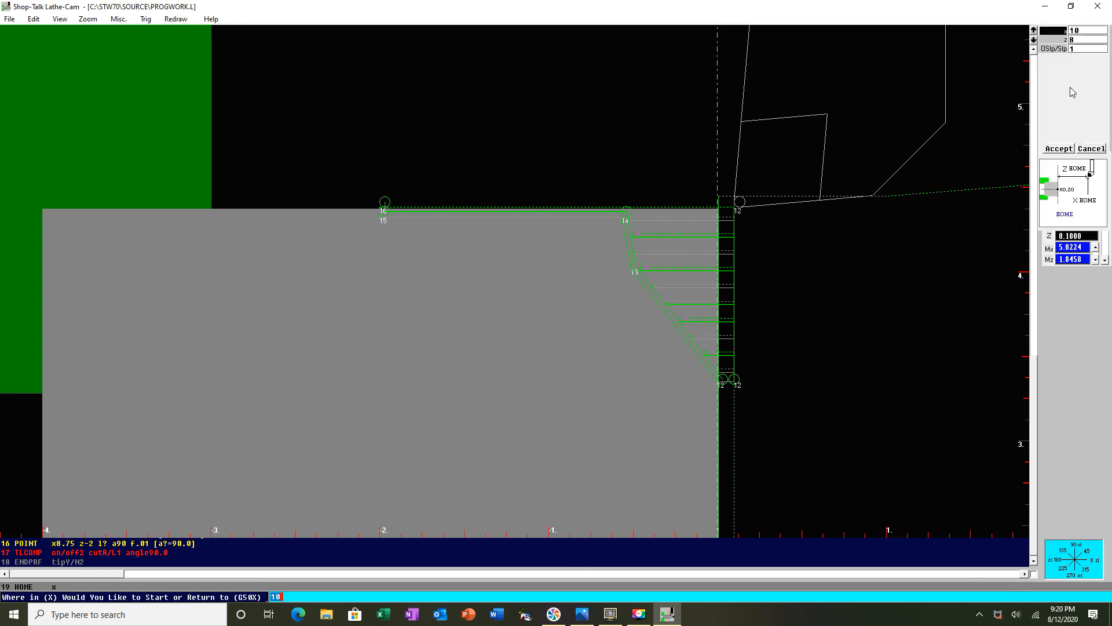
pyautogui.click(1058, 150)
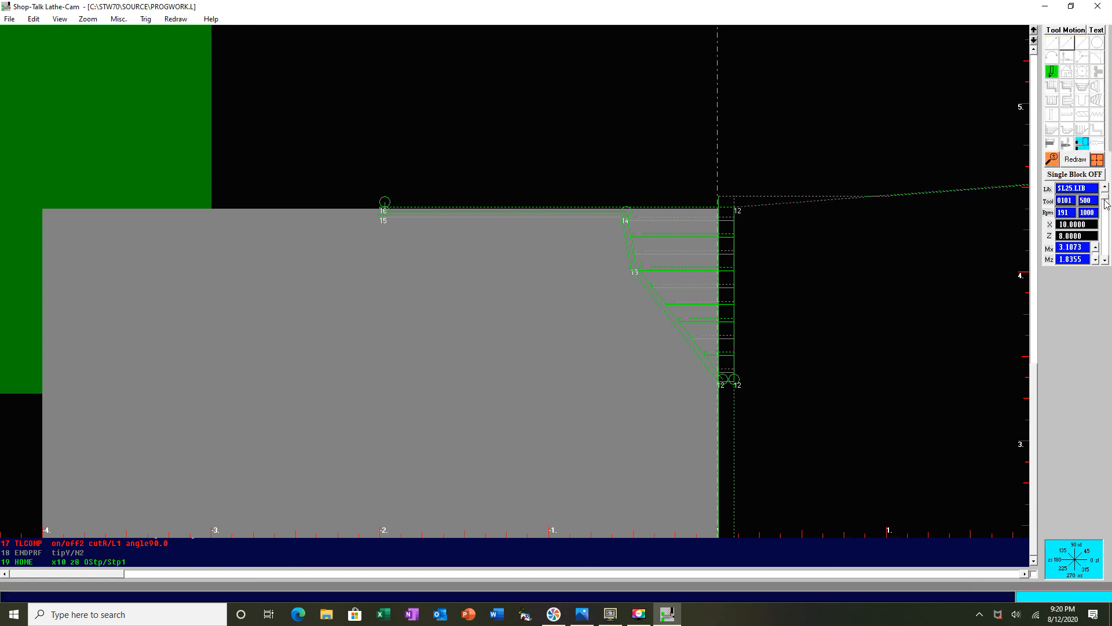
pyautogui.click(1080, 162)
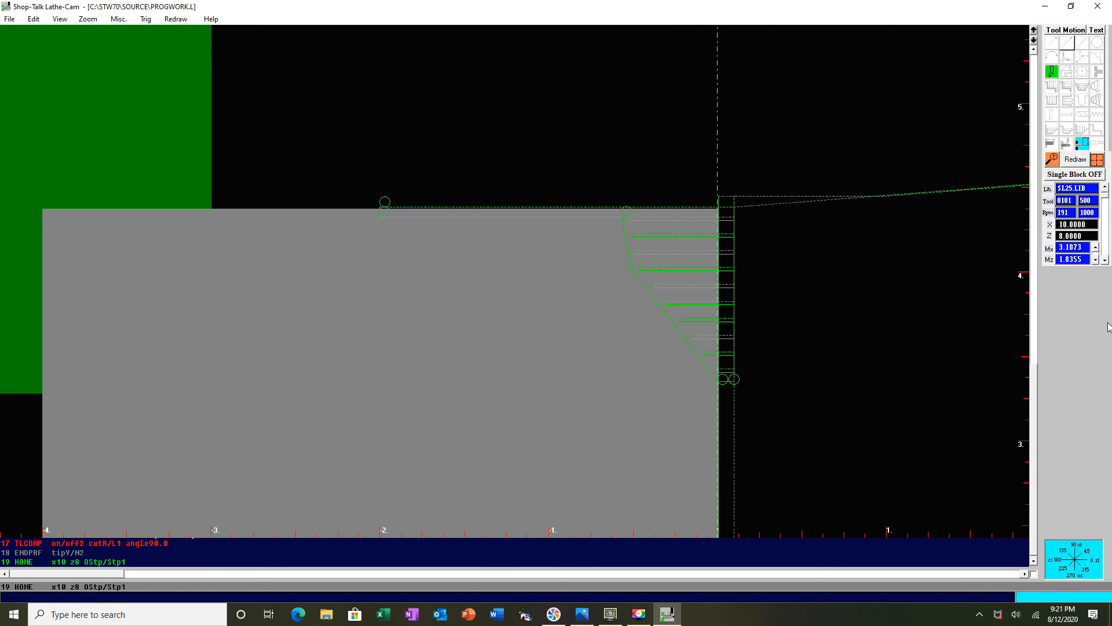
pyautogui.click(1053, 160)
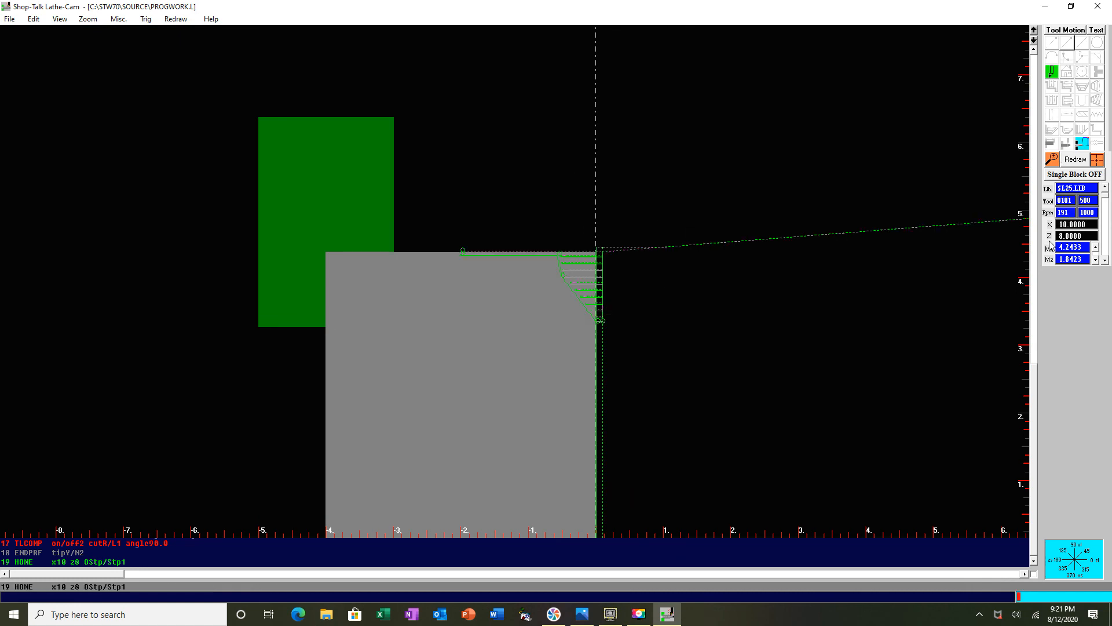